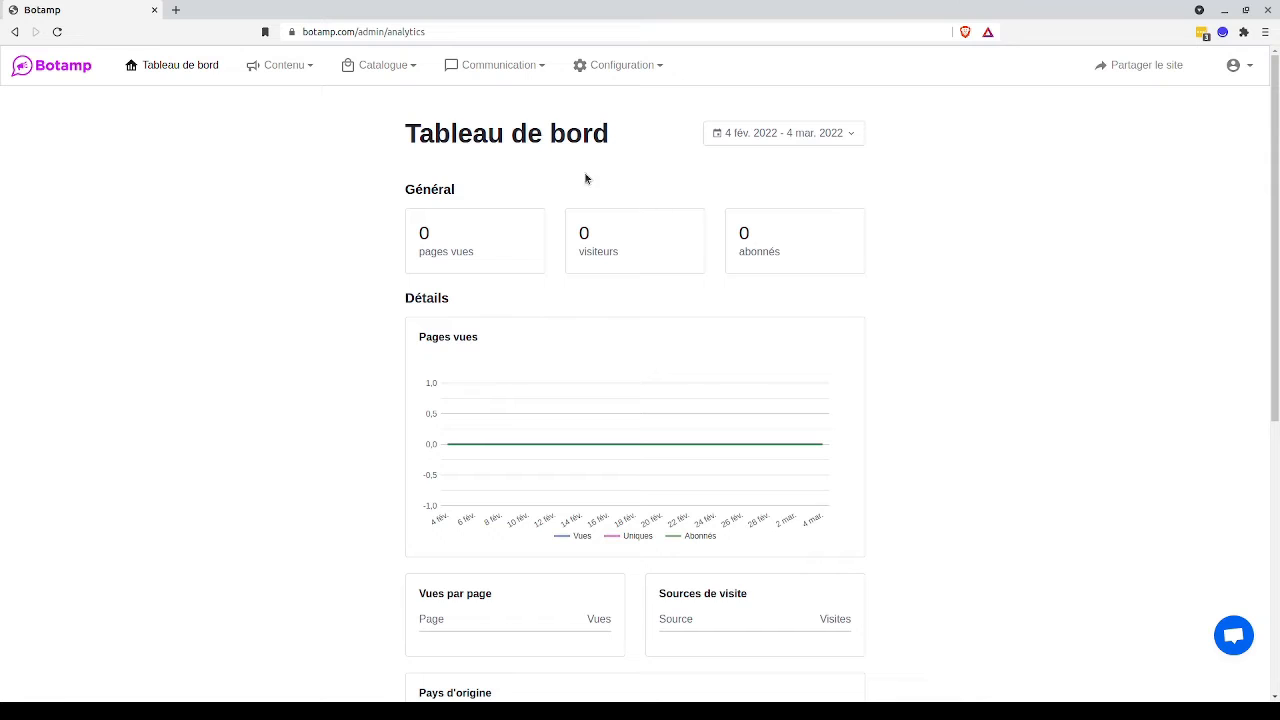
# Open the Abonnés list in the Communication section.
pyautogui.moveTo(505, 67)
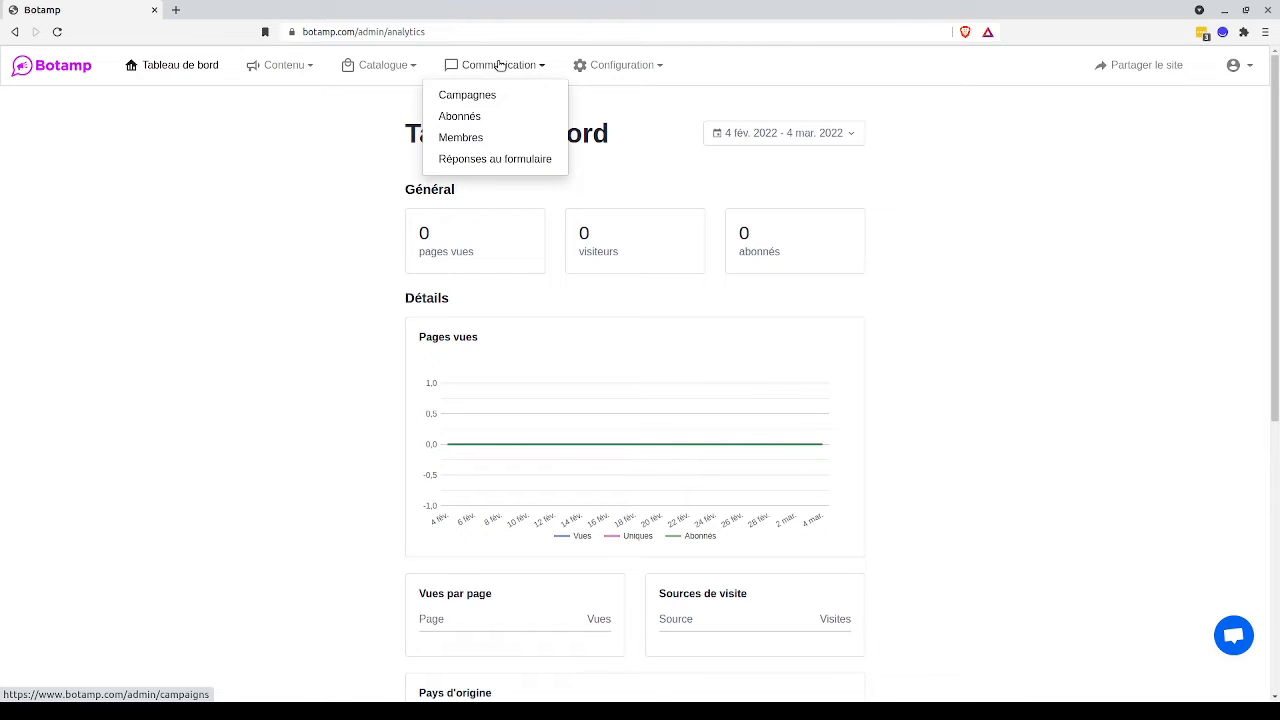
pyautogui.click(493, 119)
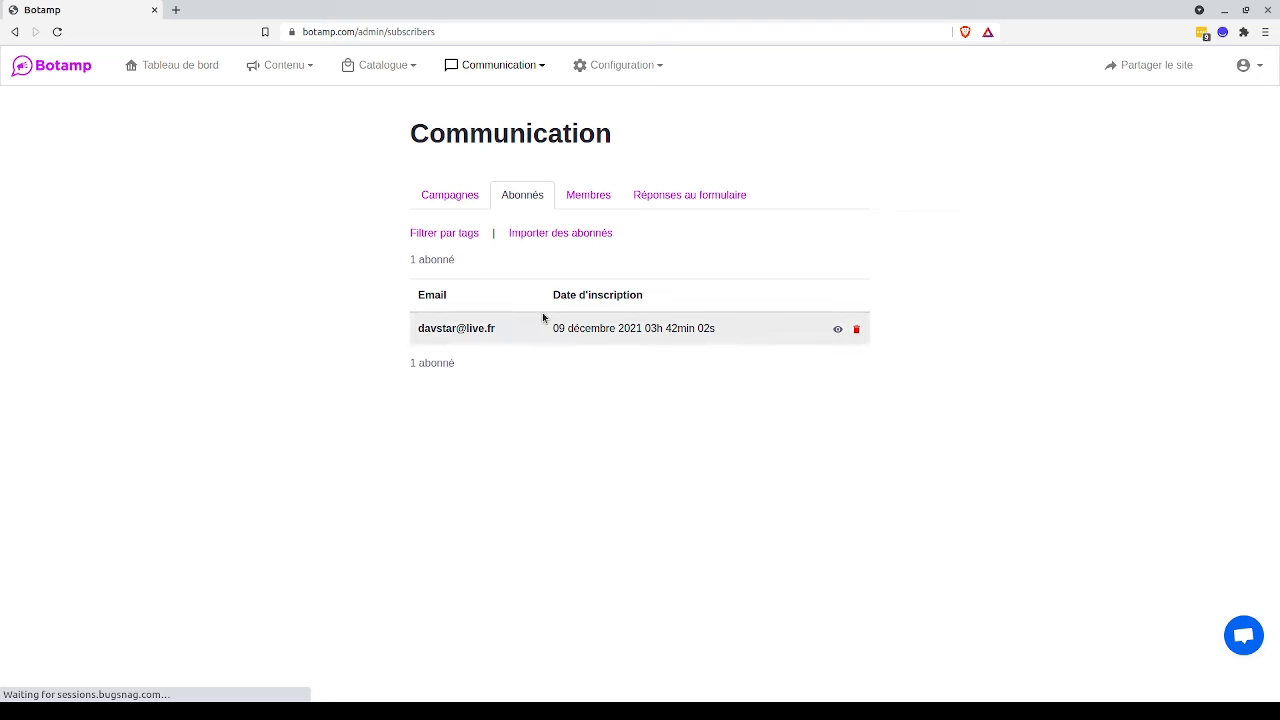
pyautogui.click(495, 330)
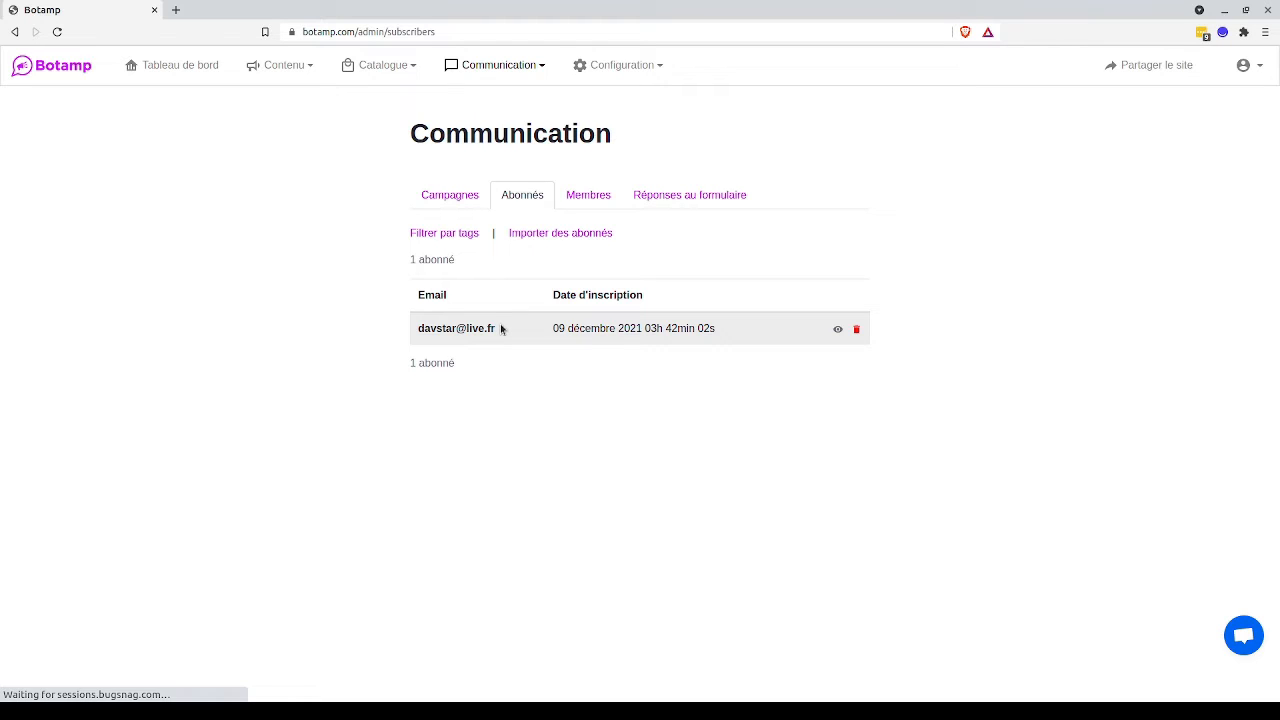
# Show the subscriber import form and download its example CSV file.
pyautogui.click(551, 234)
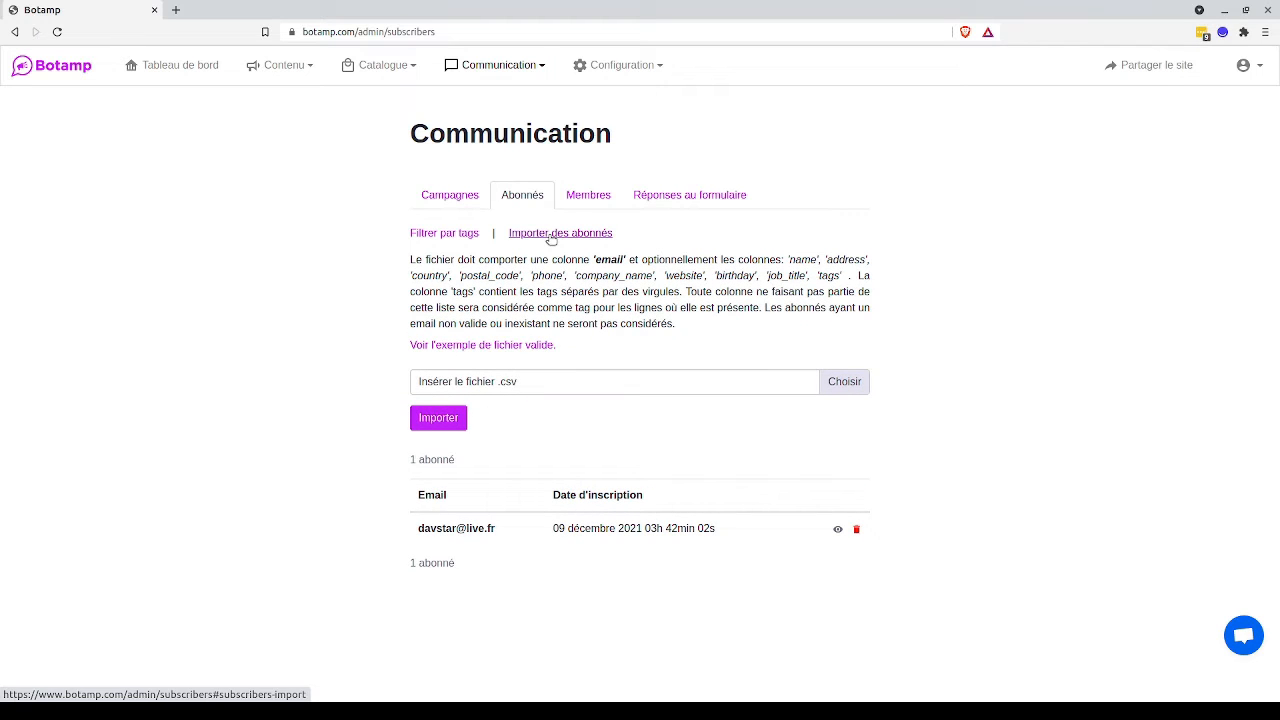
pyautogui.click(481, 354)
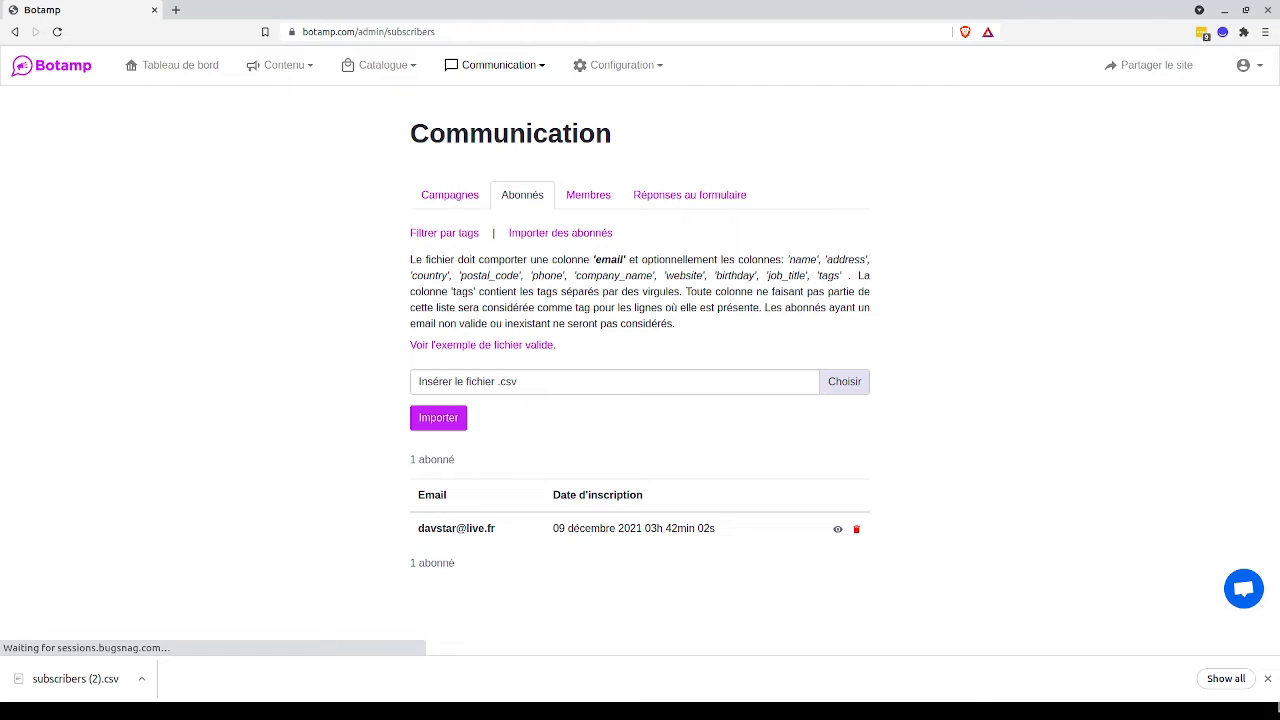
pyautogui.click(1266, 679)
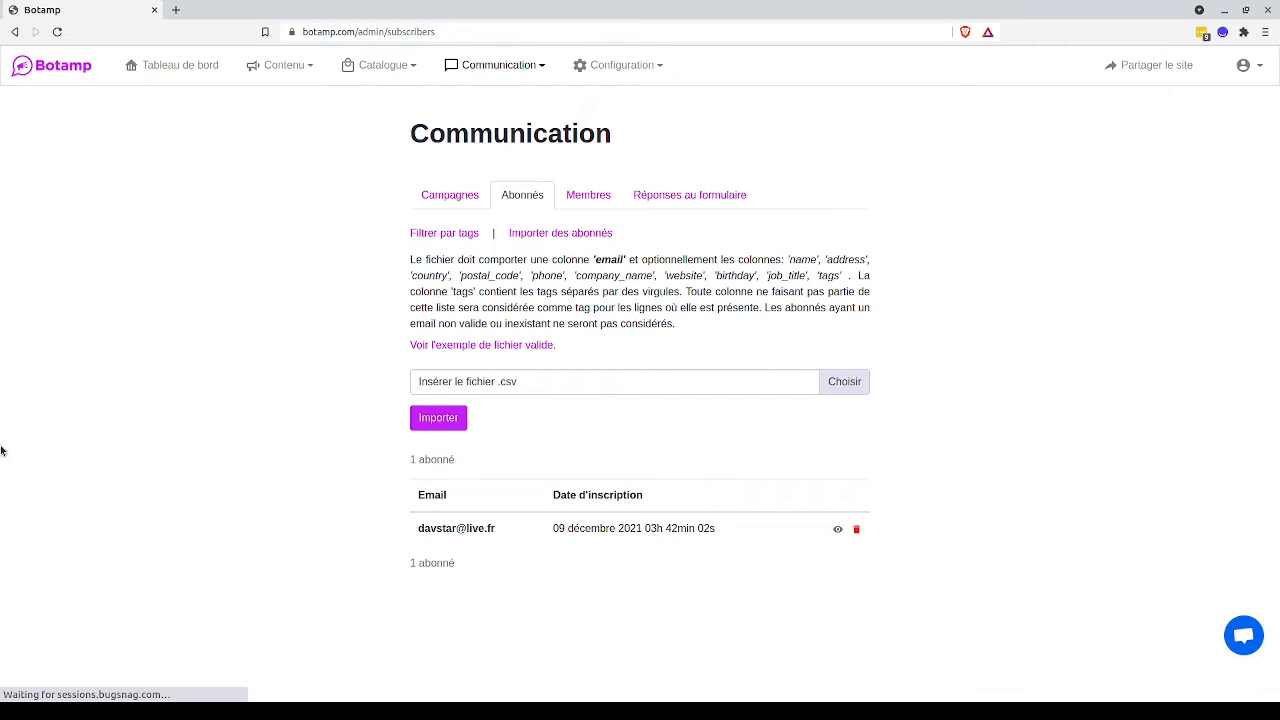
# Switch to the march_subscribers sheet in LibreOffice Calc and set the tag in K2 to cafe.
pyautogui.click(1, 342)
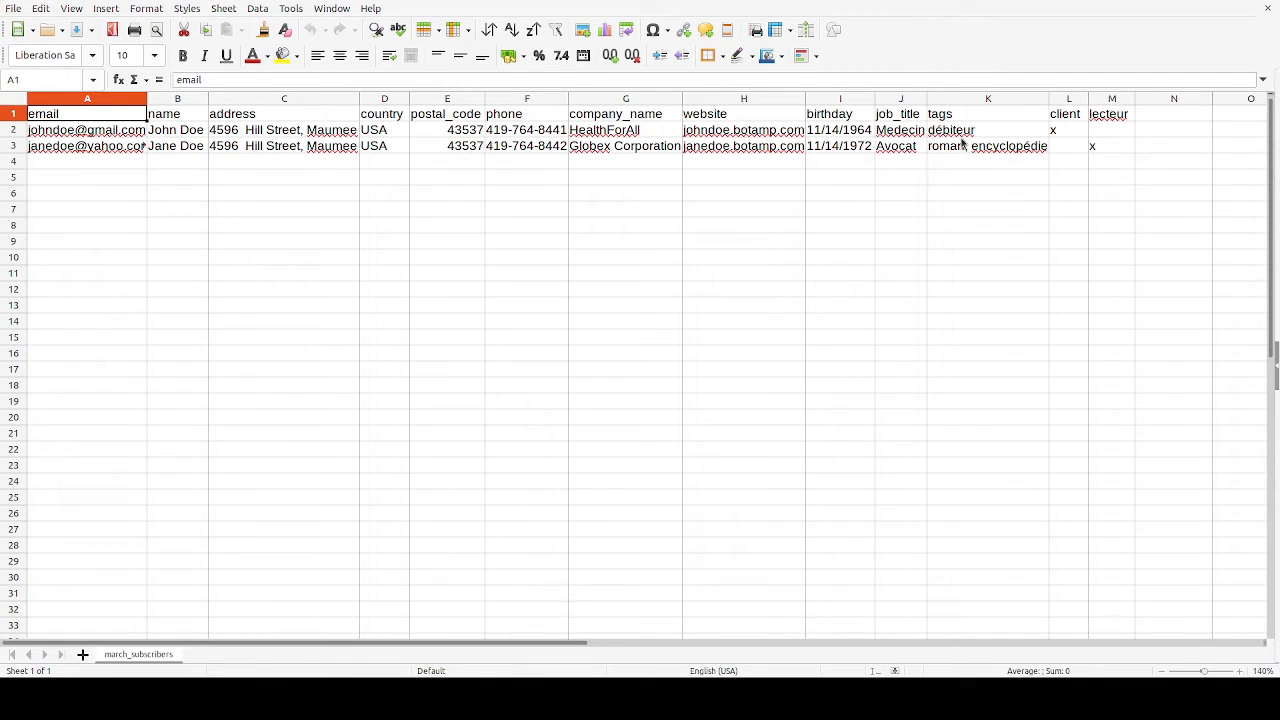
pyautogui.doubleClick(966, 131)
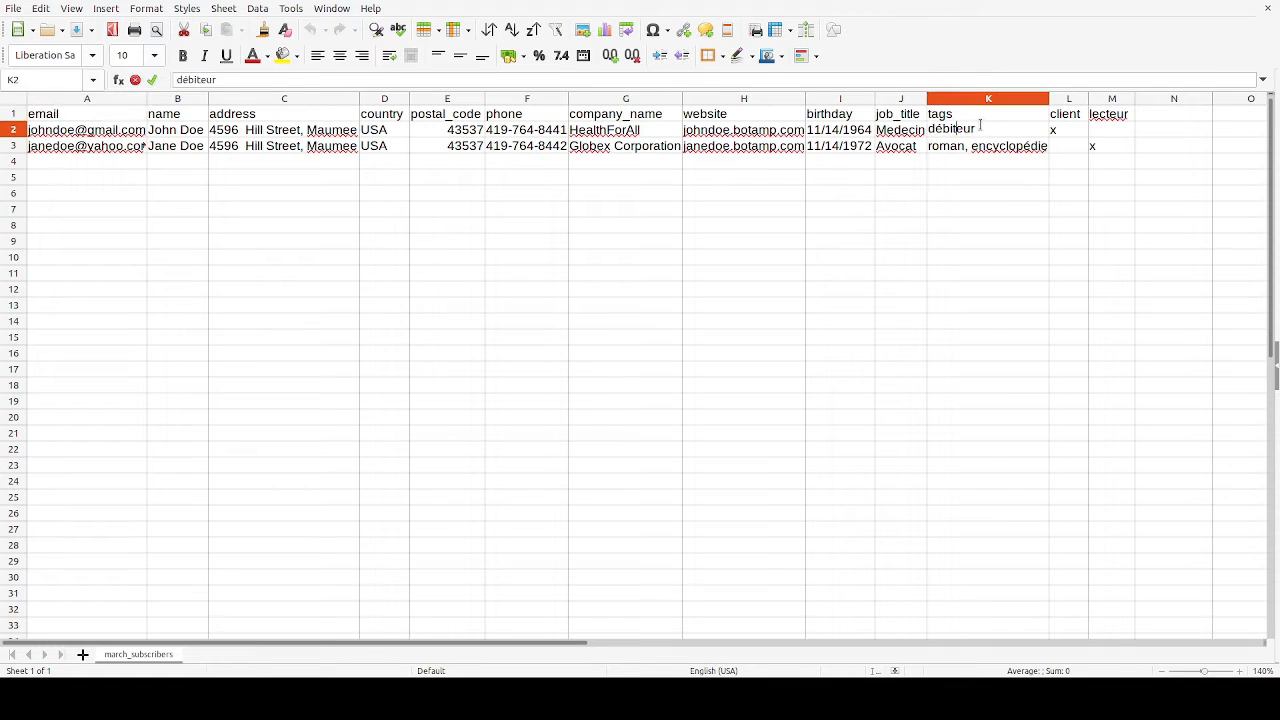
pyautogui.moveTo(972, 131); pyautogui.dragTo(914, 124)
pyautogui.write('cafe')
# Replace the e-mail in A2 with the first test subscriber's address.
pyautogui.click(54, 135)
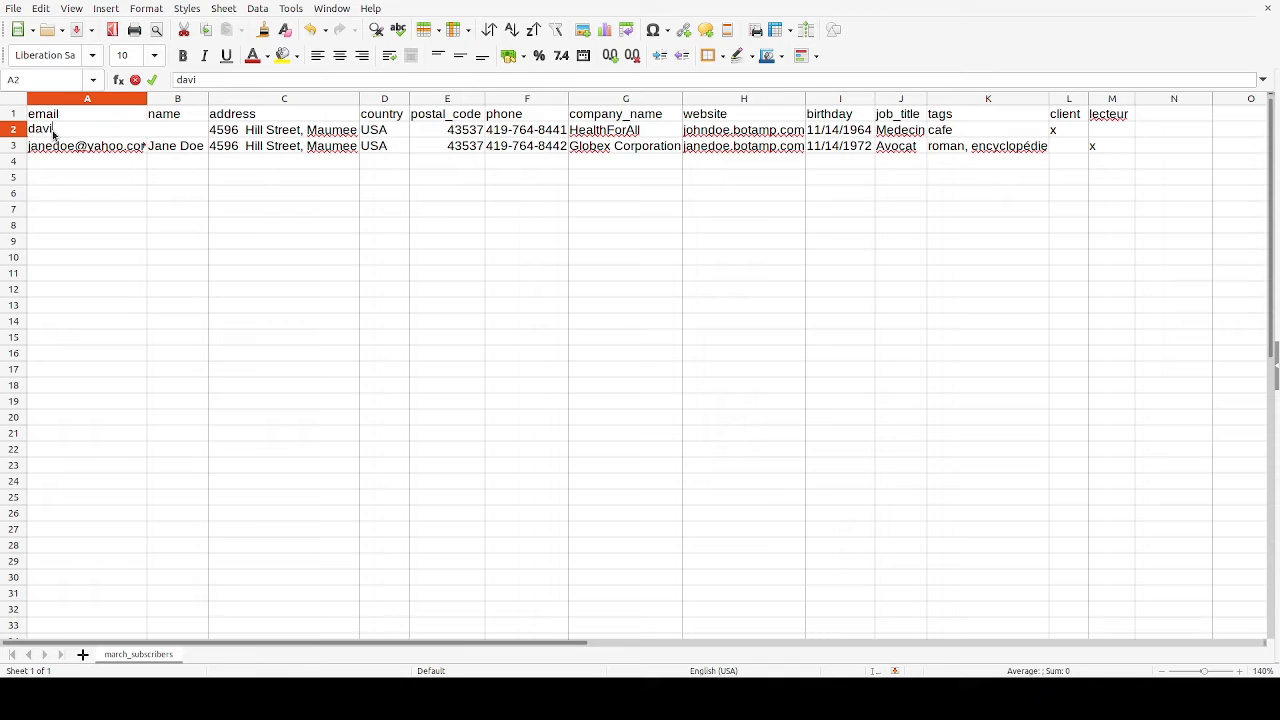
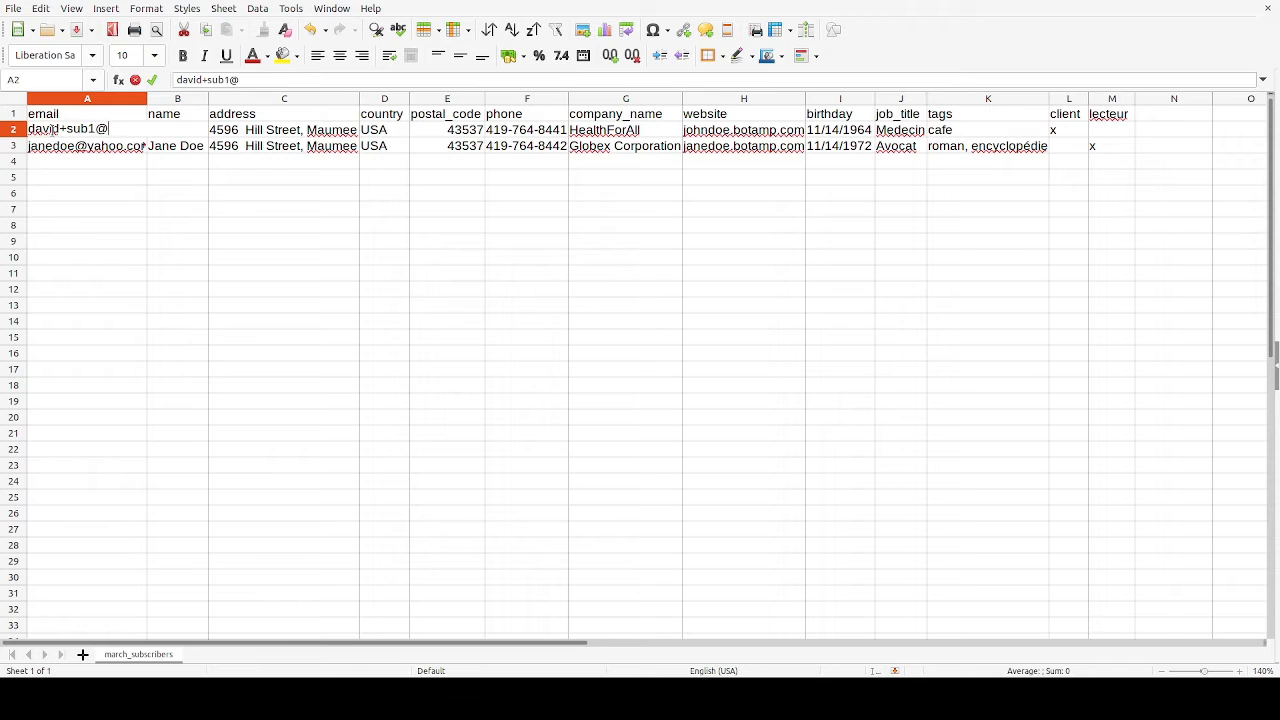
pyautogui.press('Return')
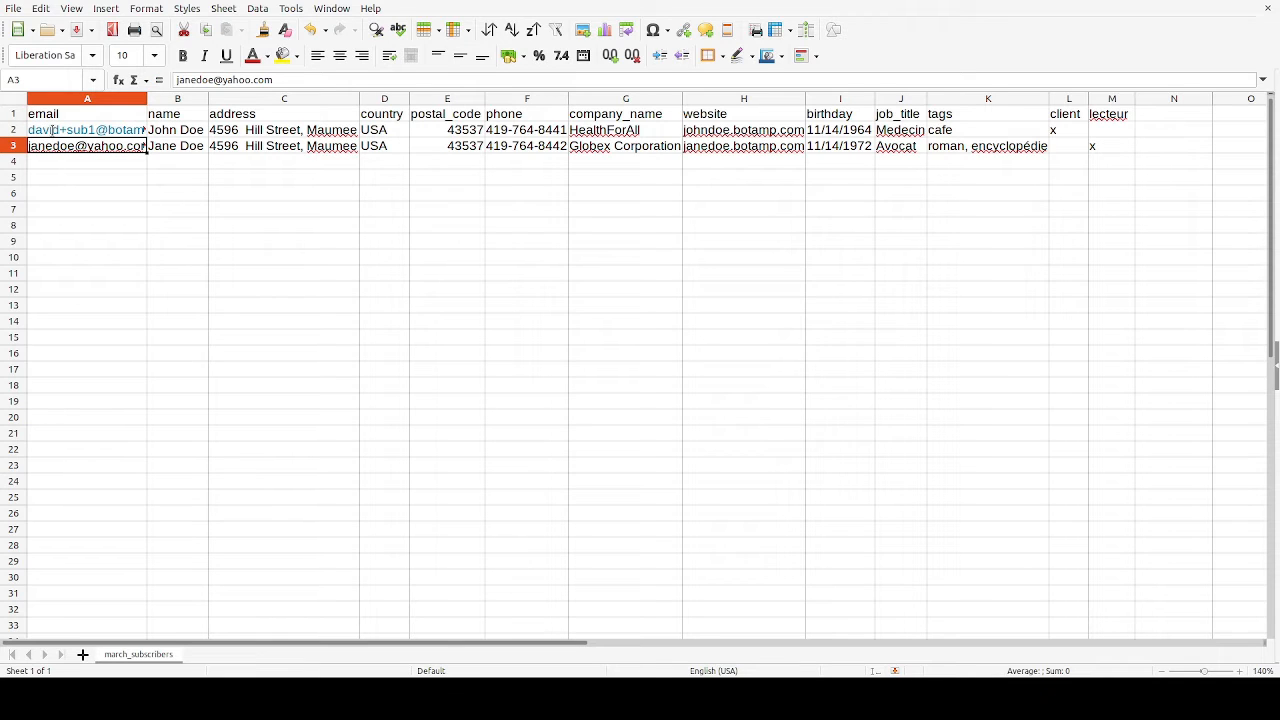
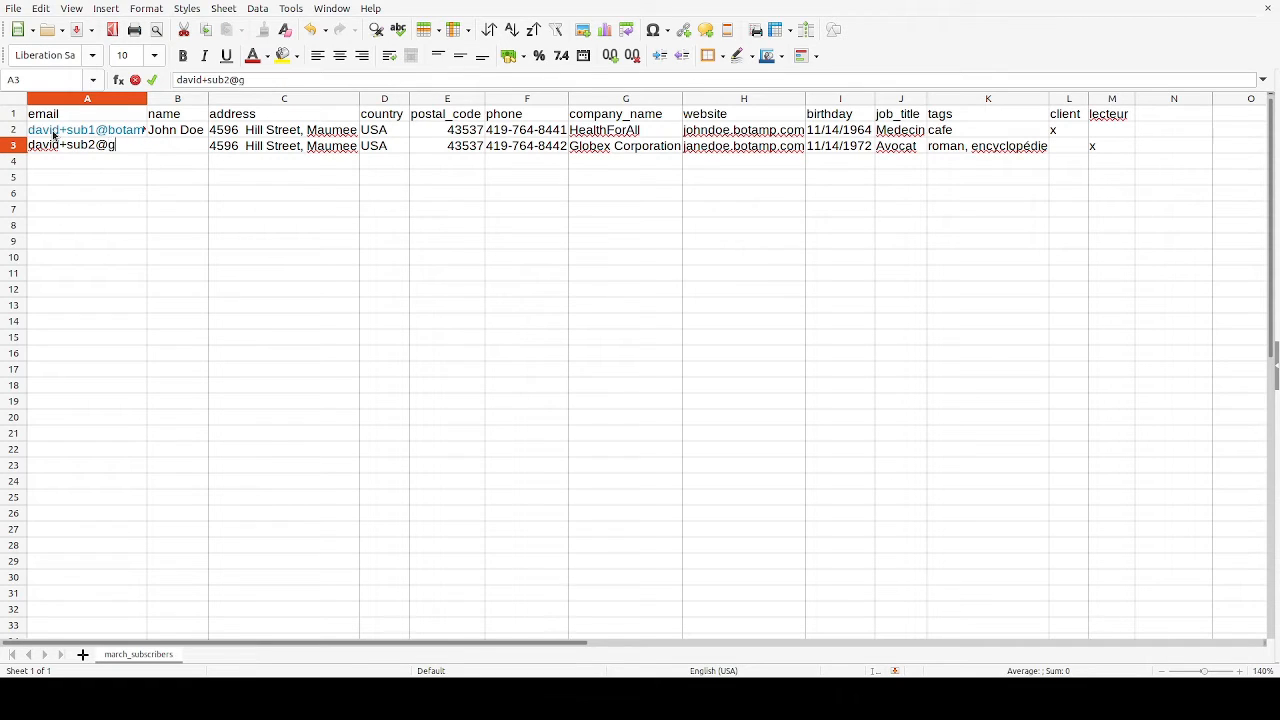
# Replace the e-mail in A3 with the second test subscriber's address.
pyautogui.press('Return')
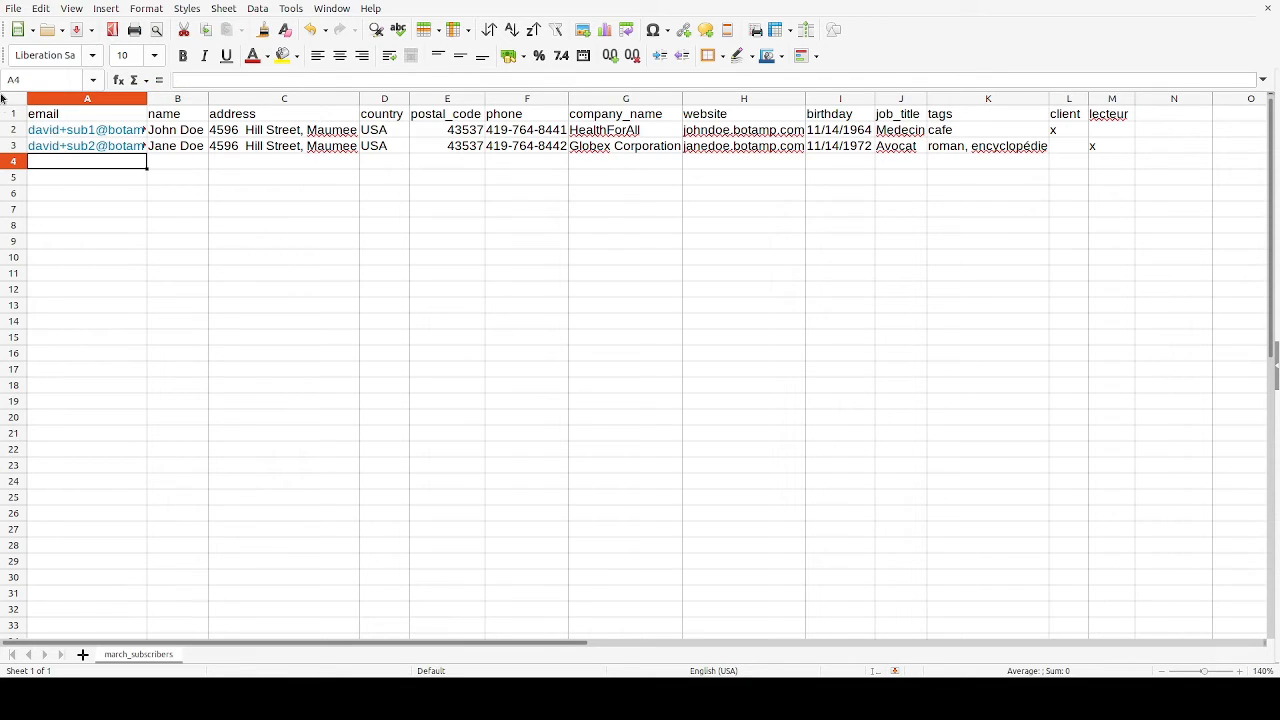
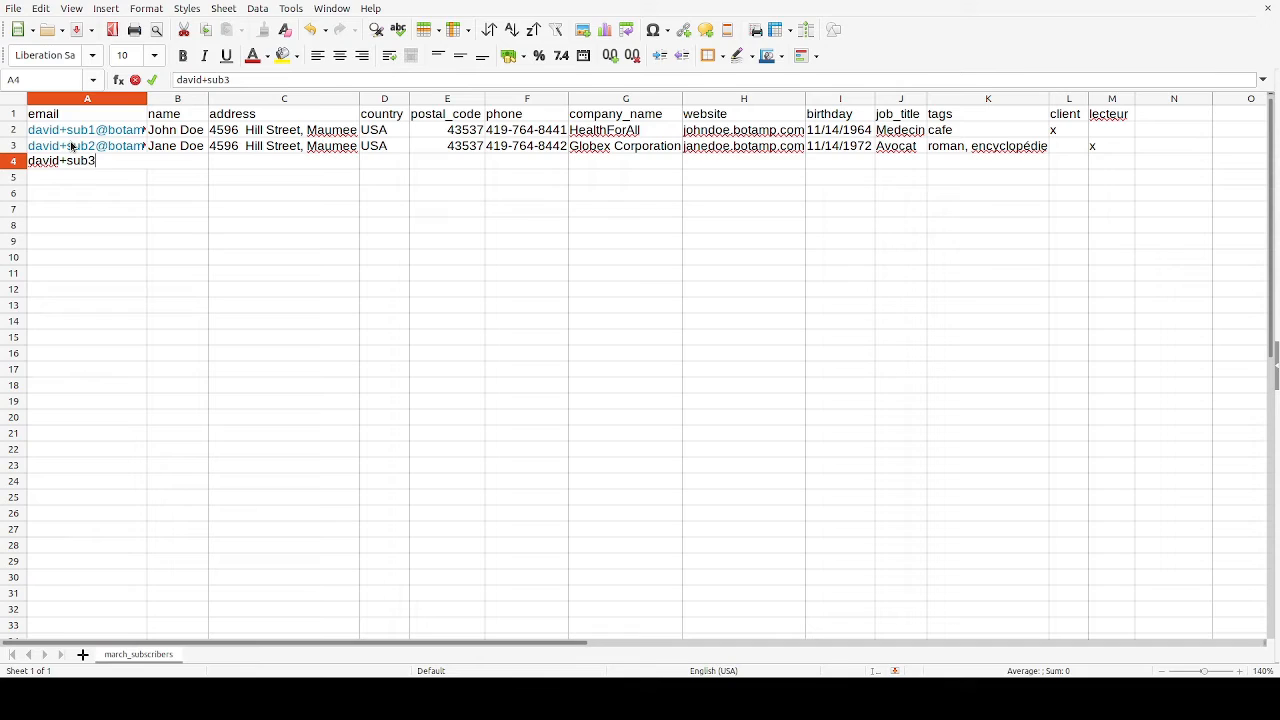
# Enter the third test subscriber's e-mail in A4 and widen column A to fit the addresses.
pyautogui.press('Tab')
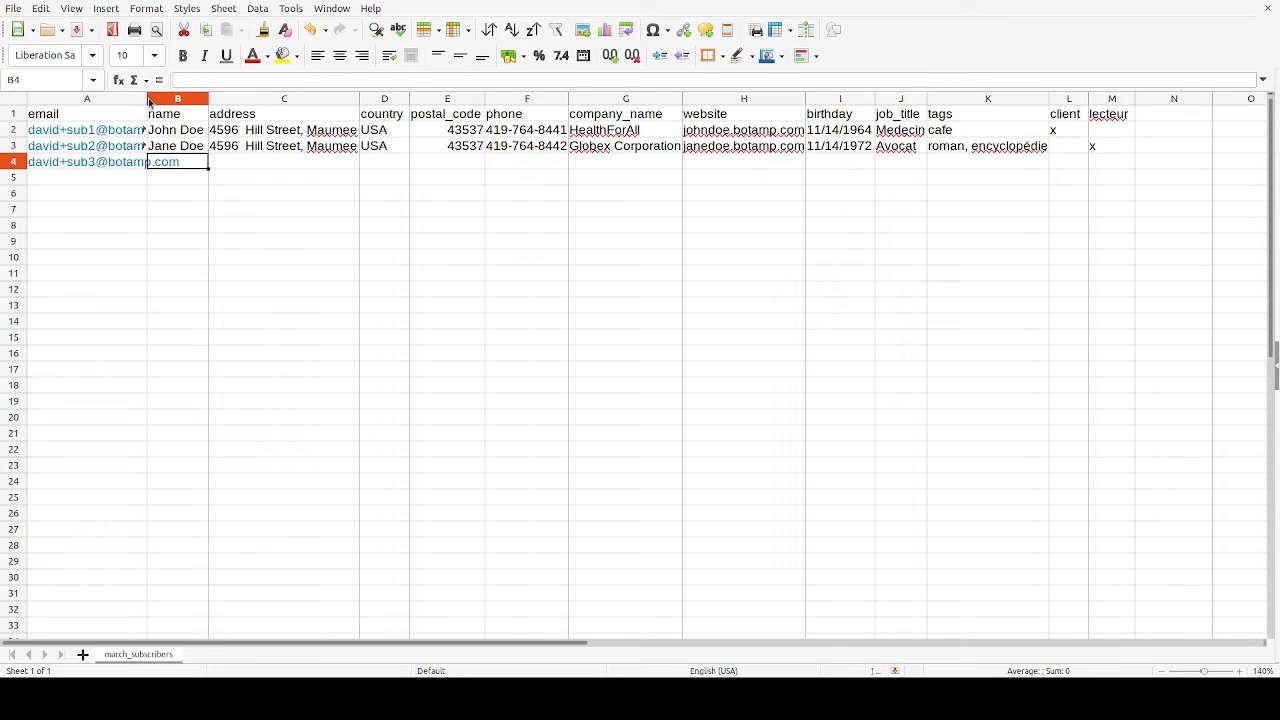
pyautogui.moveTo(147, 99); pyautogui.dragTo(199, 104)
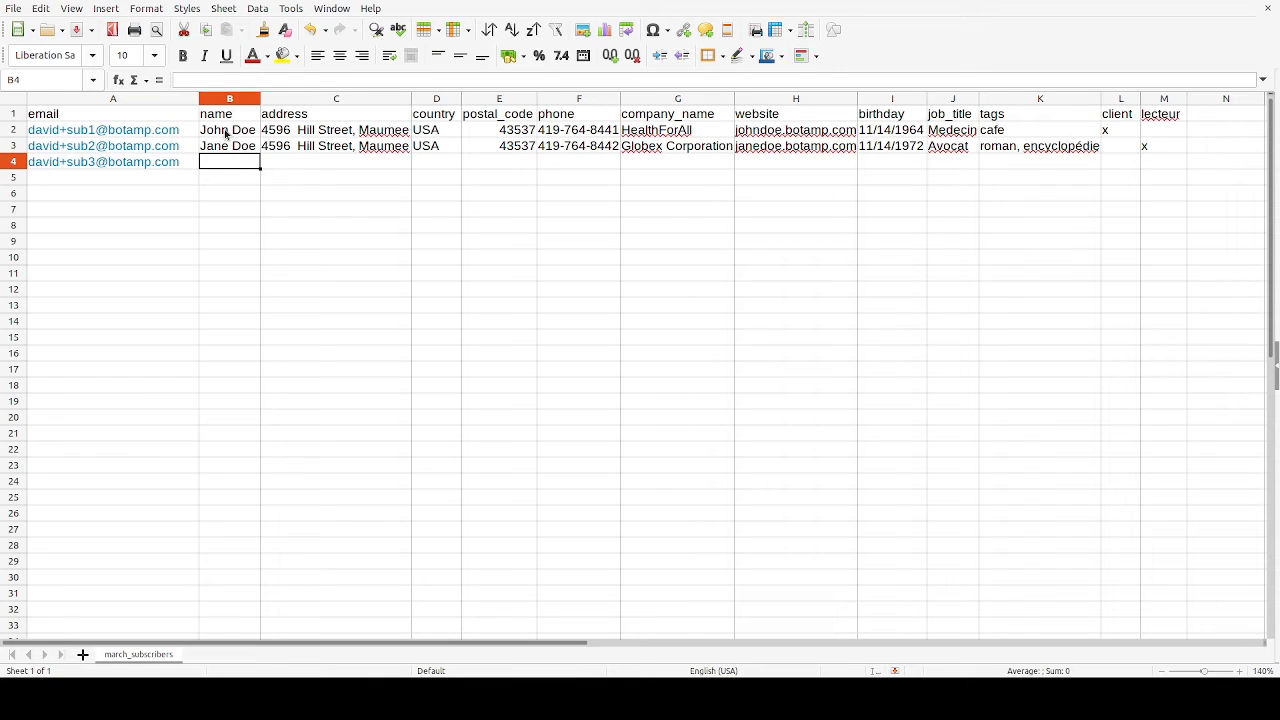
# Replace the name in B2 with the first subscriber's full name.
pyautogui.click(226, 134)
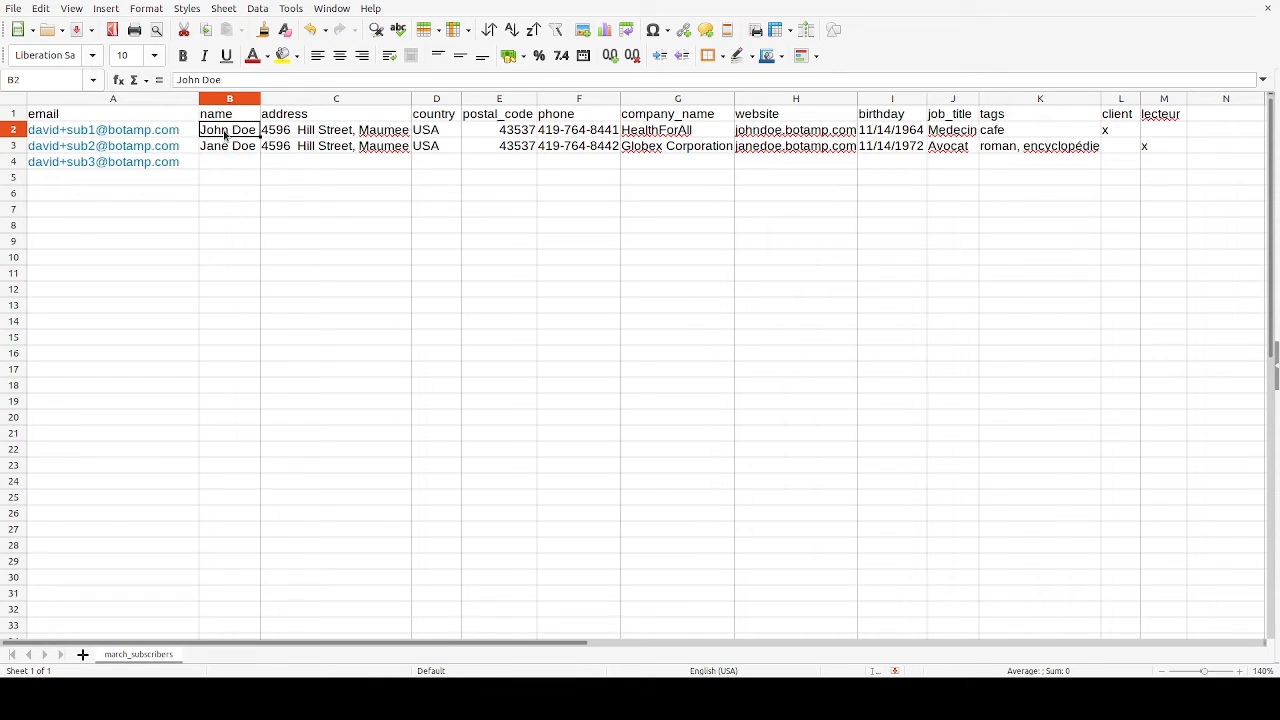
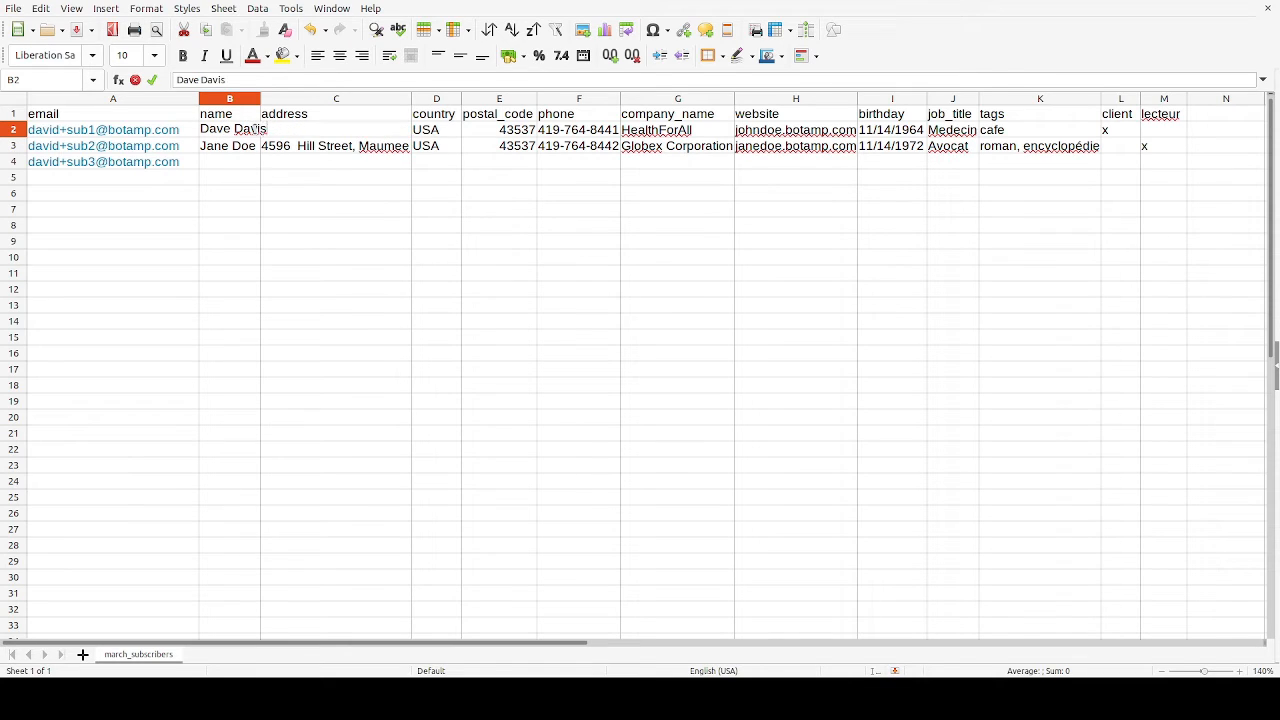
# Clear the name in B3 and widen column B to fit the full name above.
pyautogui.click(228, 148)
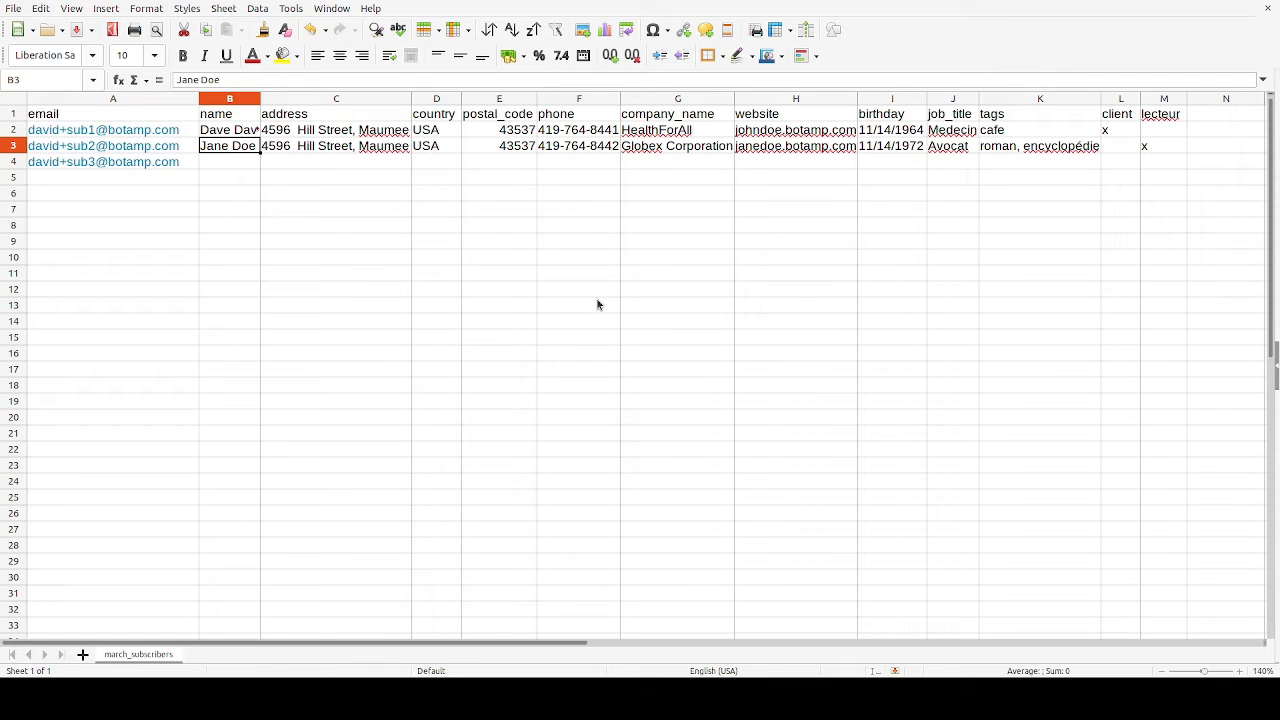
pyautogui.press('Delete')
pyautogui.moveTo(259, 104); pyautogui.dragTo(304, 104)
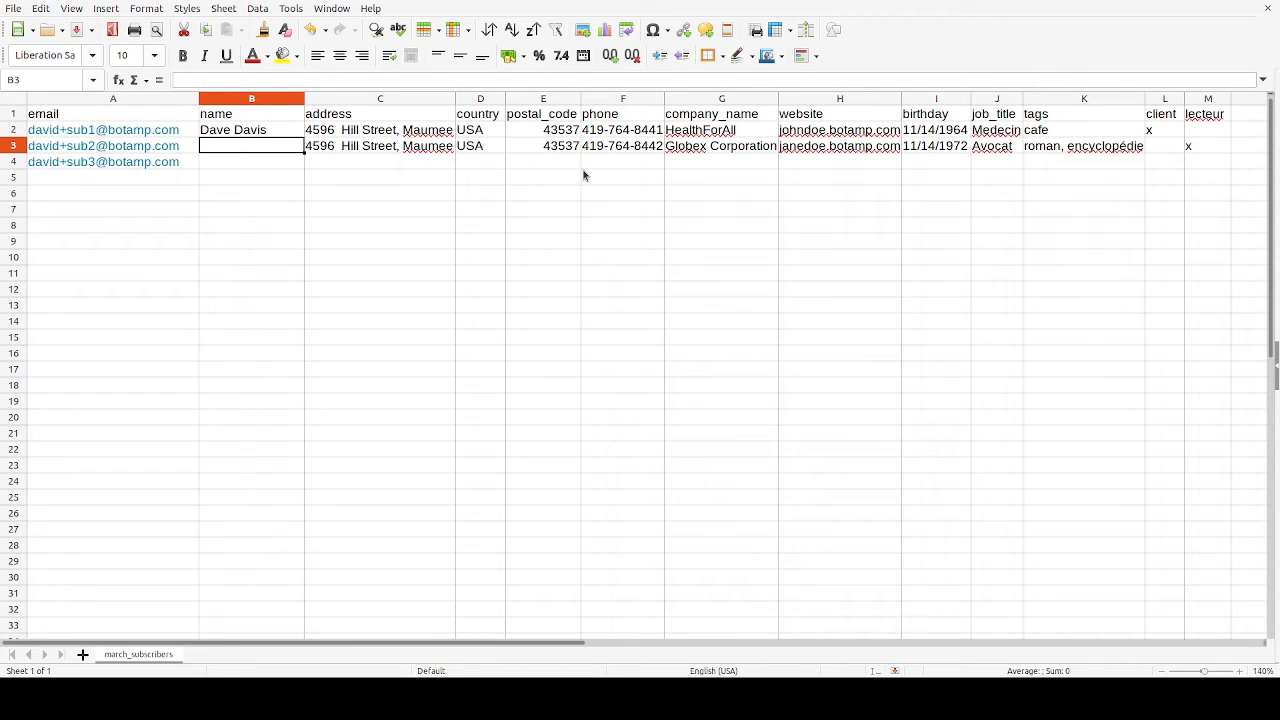
# Clear the company name in G2 and the job title in J3.
pyautogui.click(719, 135)
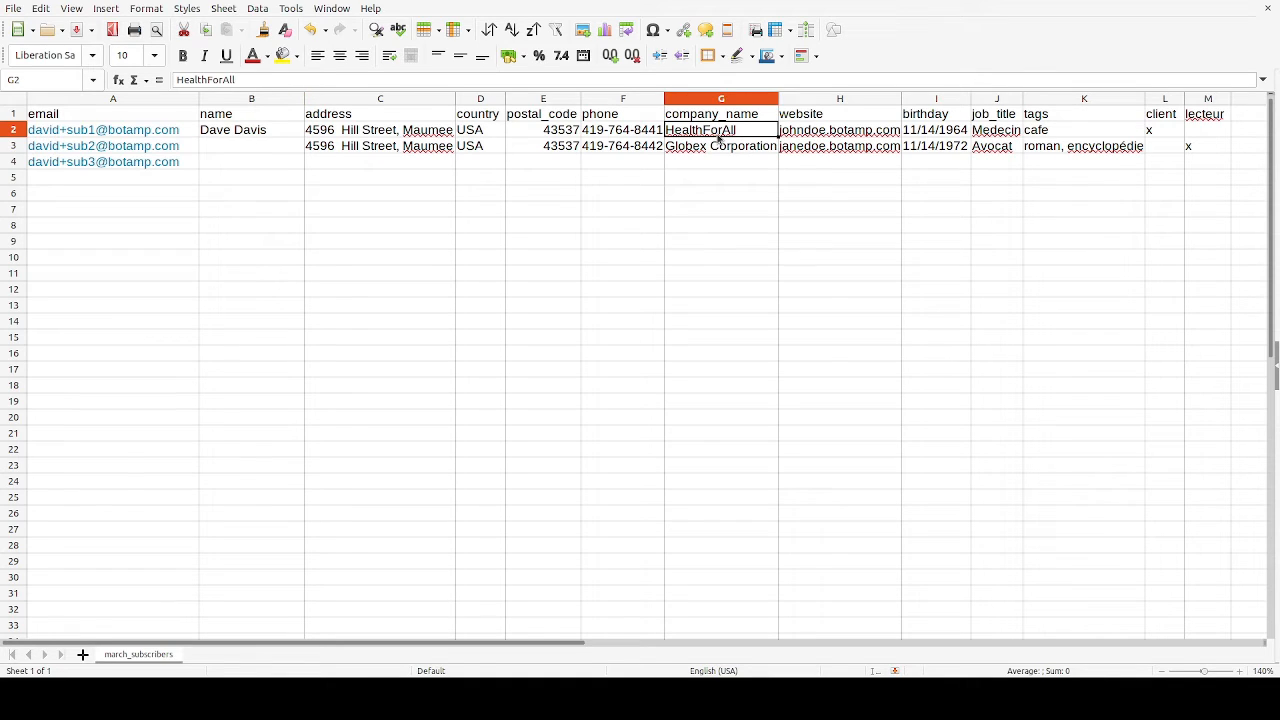
pyautogui.press('Delete')
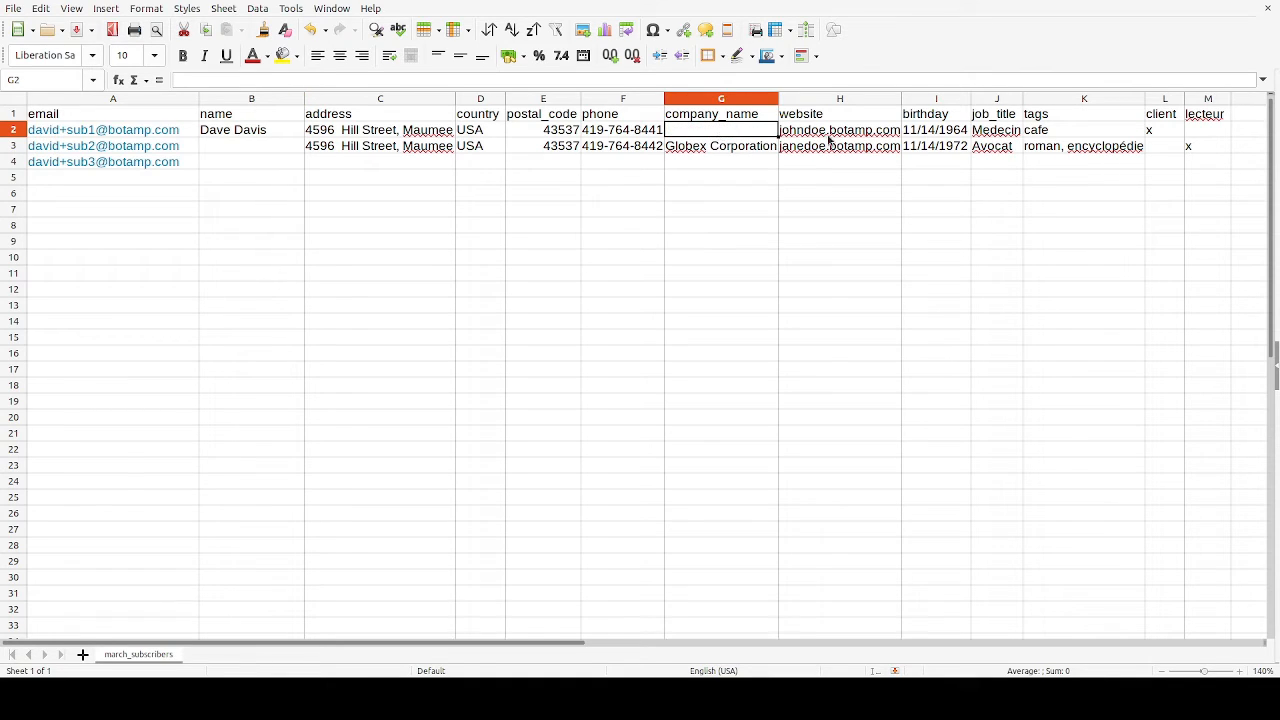
pyautogui.click(996, 146)
pyautogui.press('Delete')
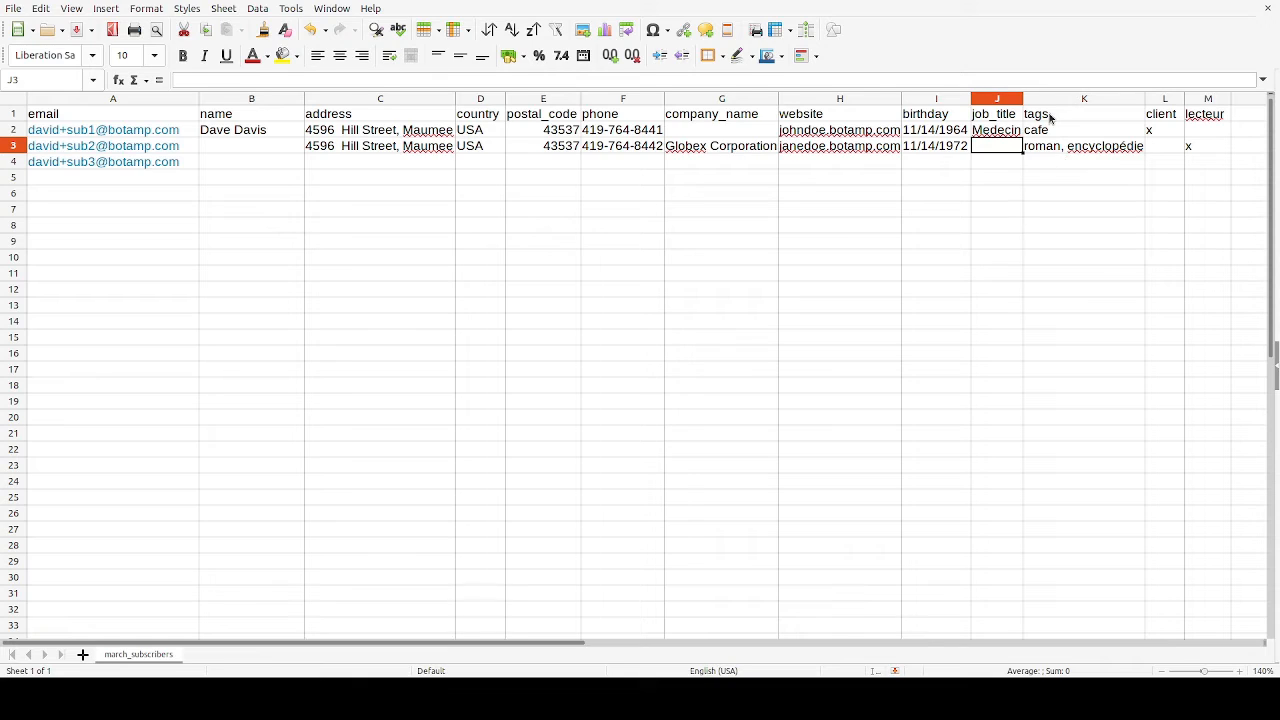
# Set the tags to cacao in K4 and to "cafe, cacao" in K3.
pyautogui.click(1047, 118)
pyautogui.click(1051, 135)
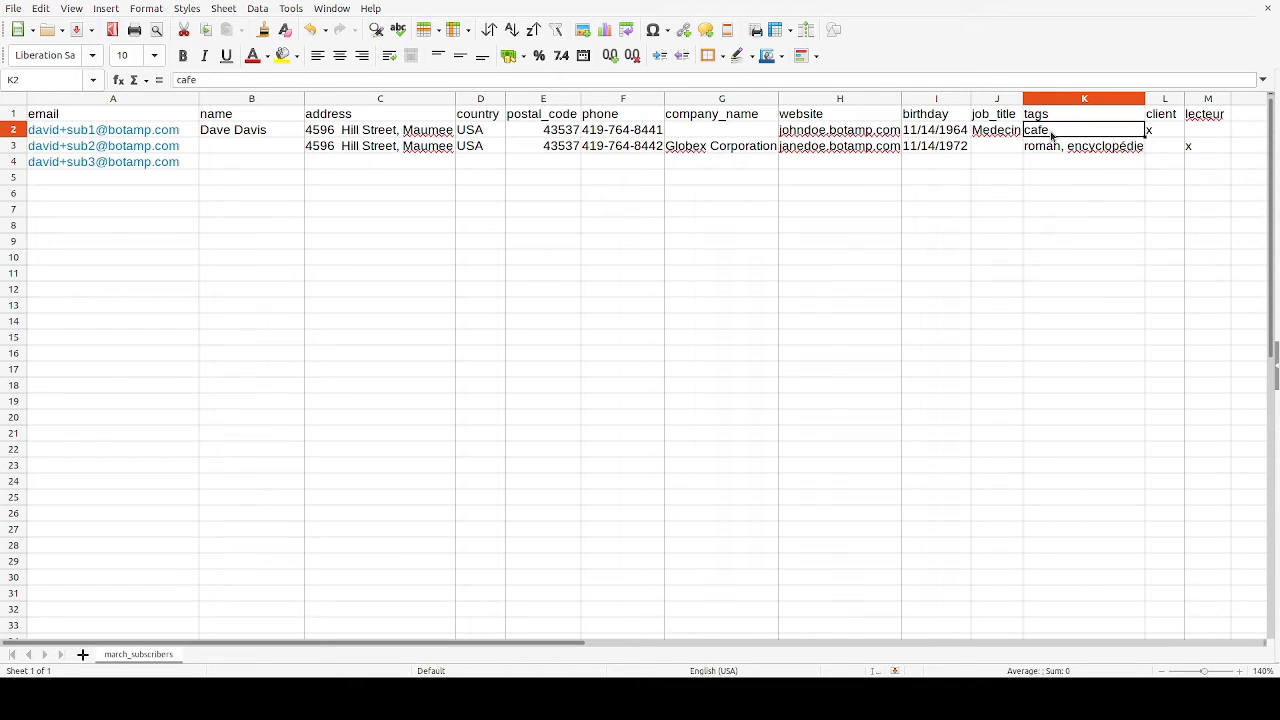
pyautogui.click(1055, 163)
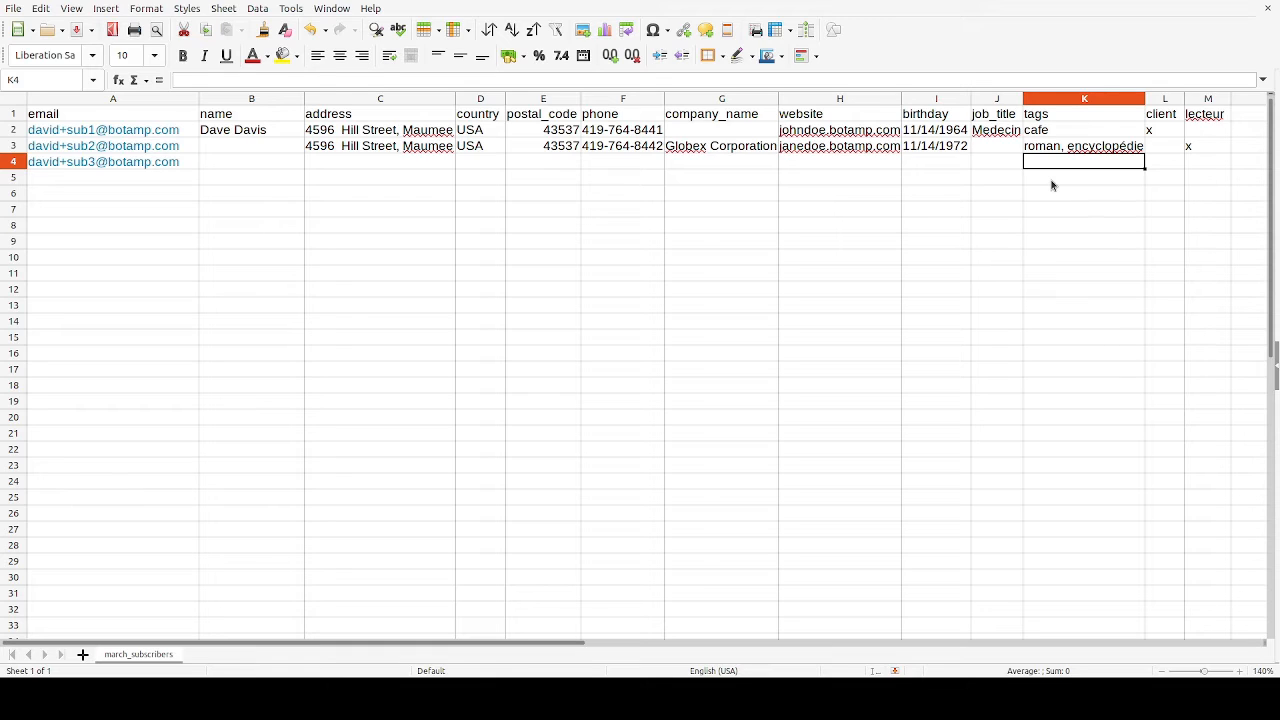
pyautogui.write('cacao')
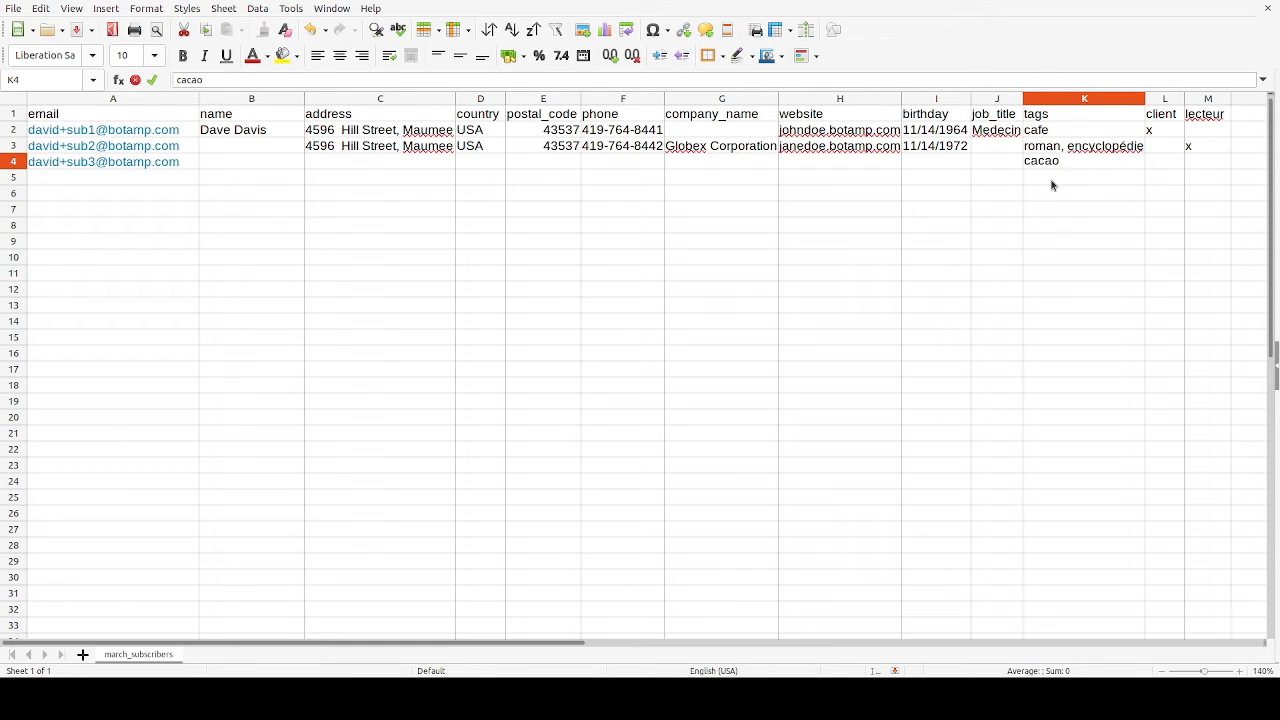
pyautogui.tripleClick(1041, 147)
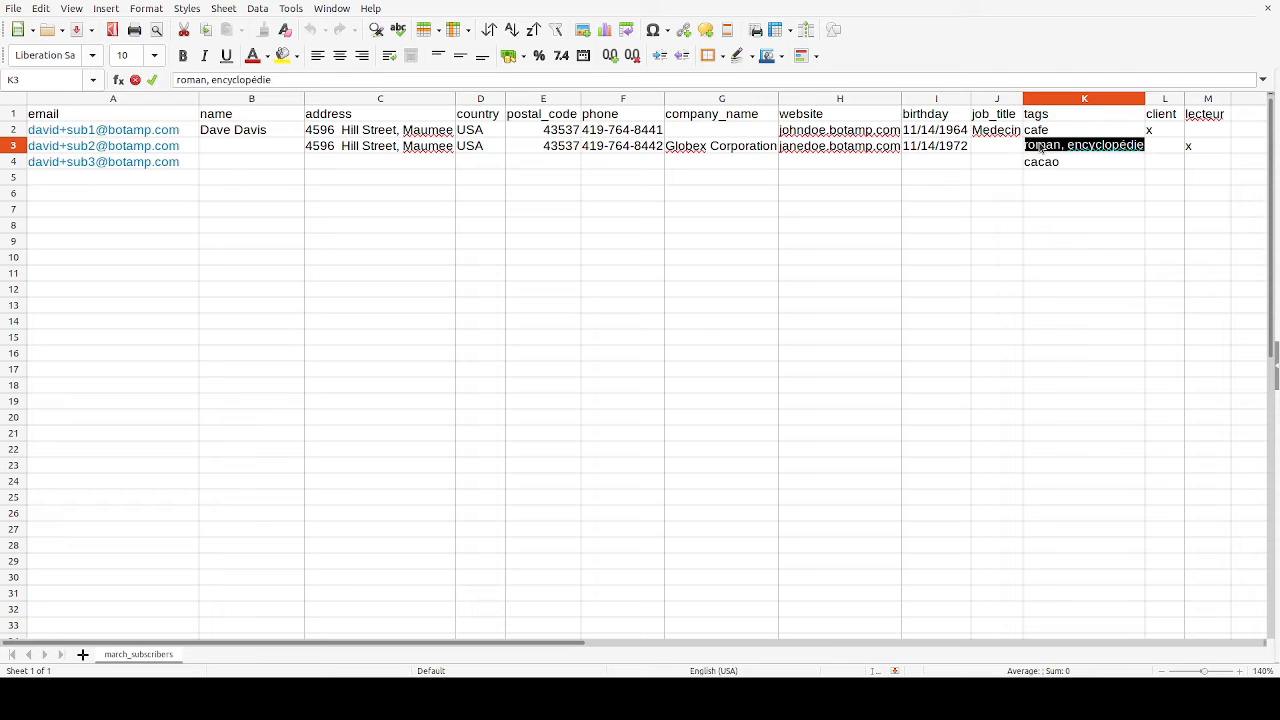
pyautogui.write('cafe')
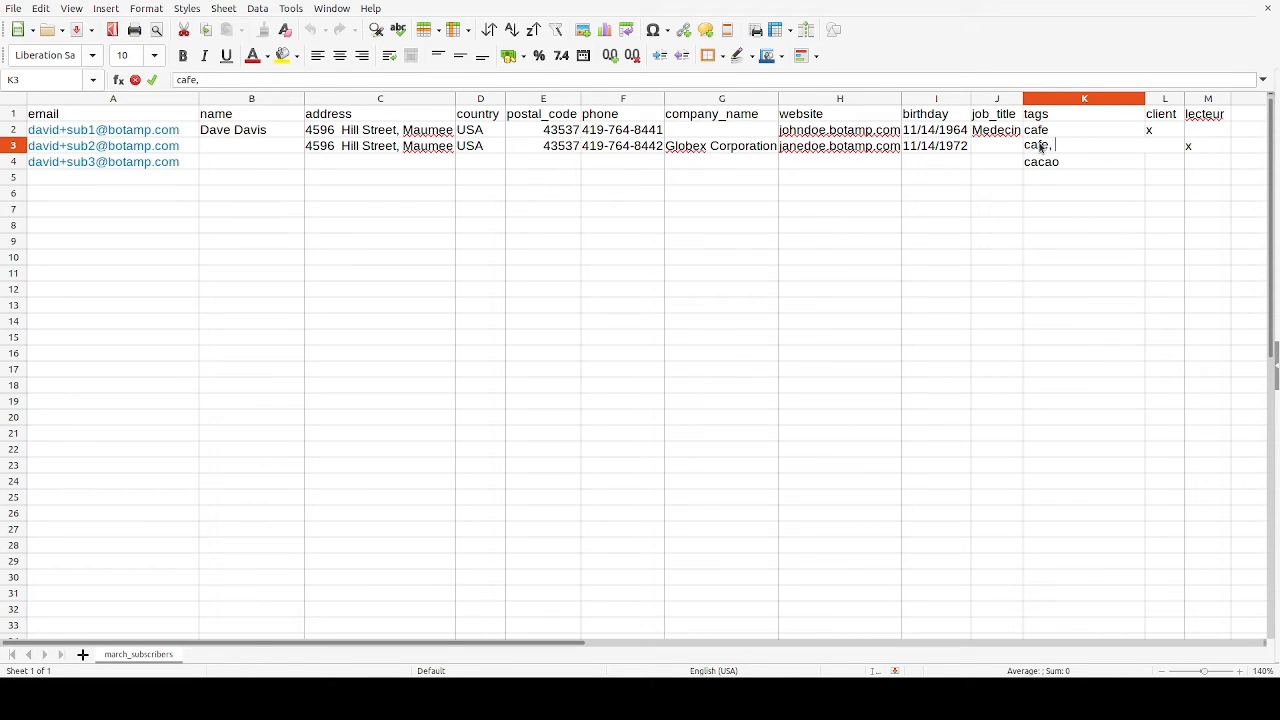
pyautogui.write(', cacao')
pyautogui.click(1150, 216)
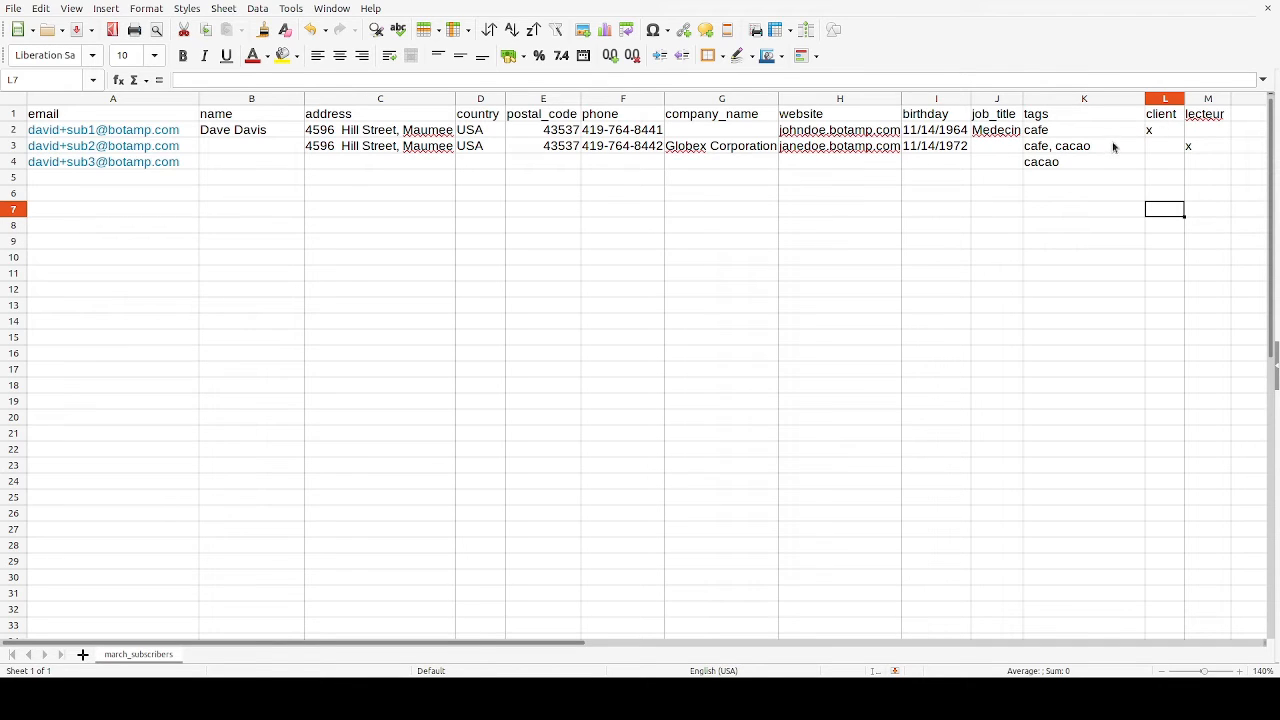
# Rename the client column header in L1 to lait.
pyautogui.click(1166, 119)
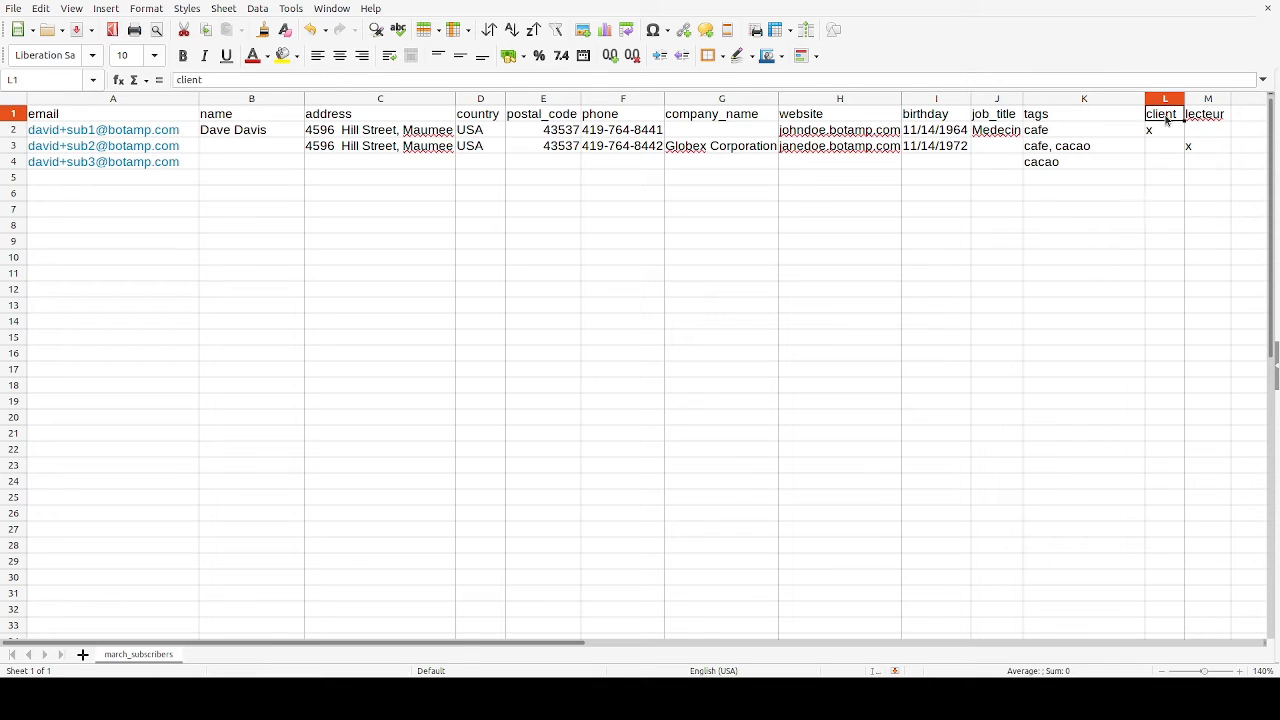
pyautogui.write('lait')
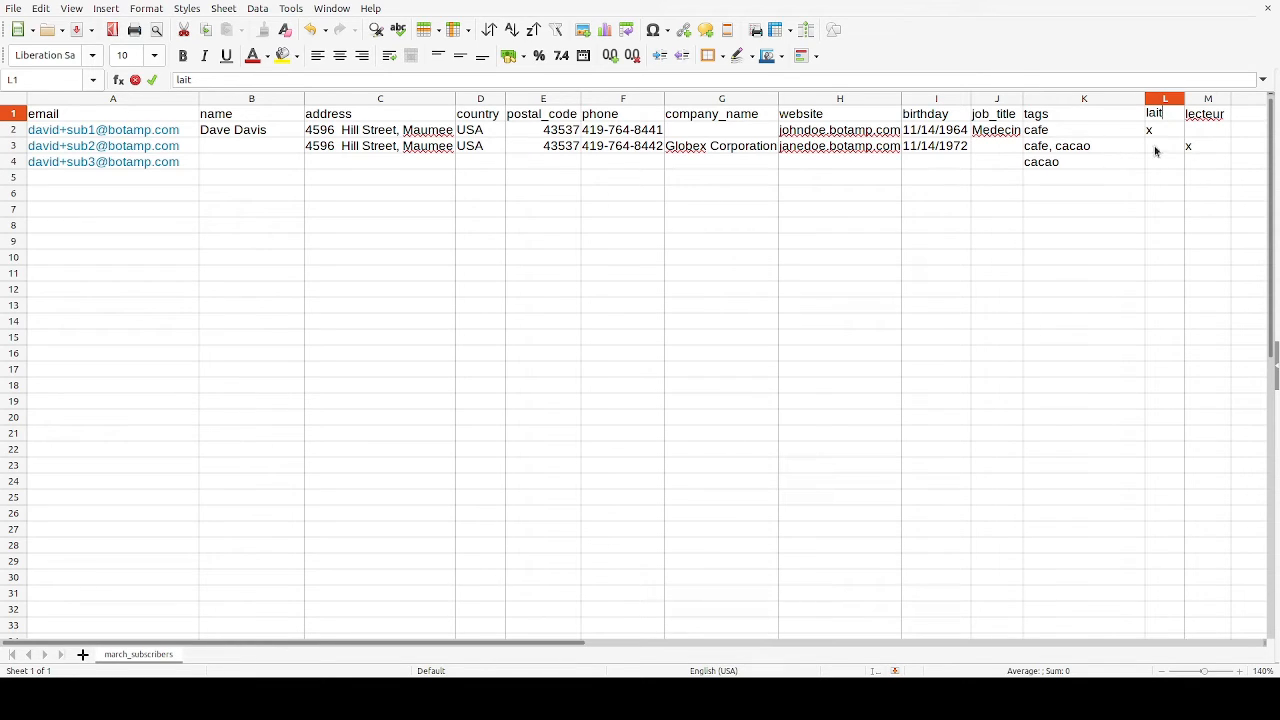
pyautogui.click(1215, 117)
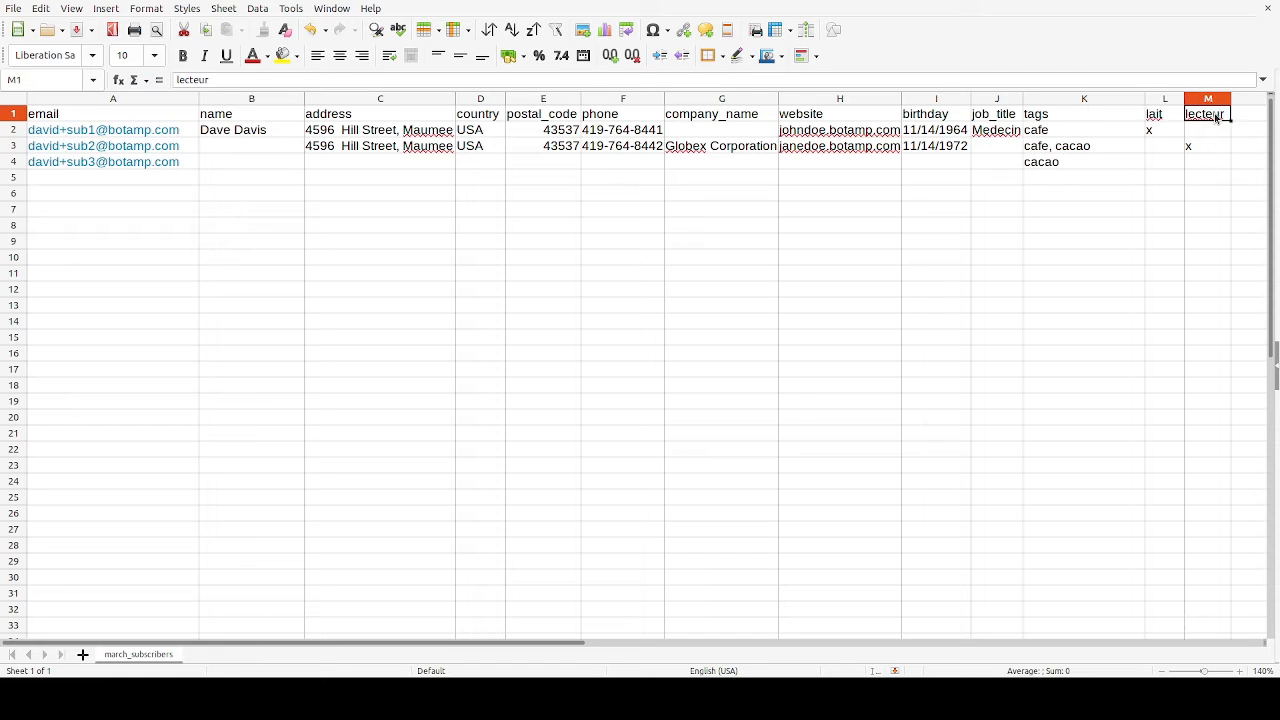
# Rename the lecteur column header in M1 to "chocolat blanc" and widen column M to fit it.
pyautogui.write('chocola')
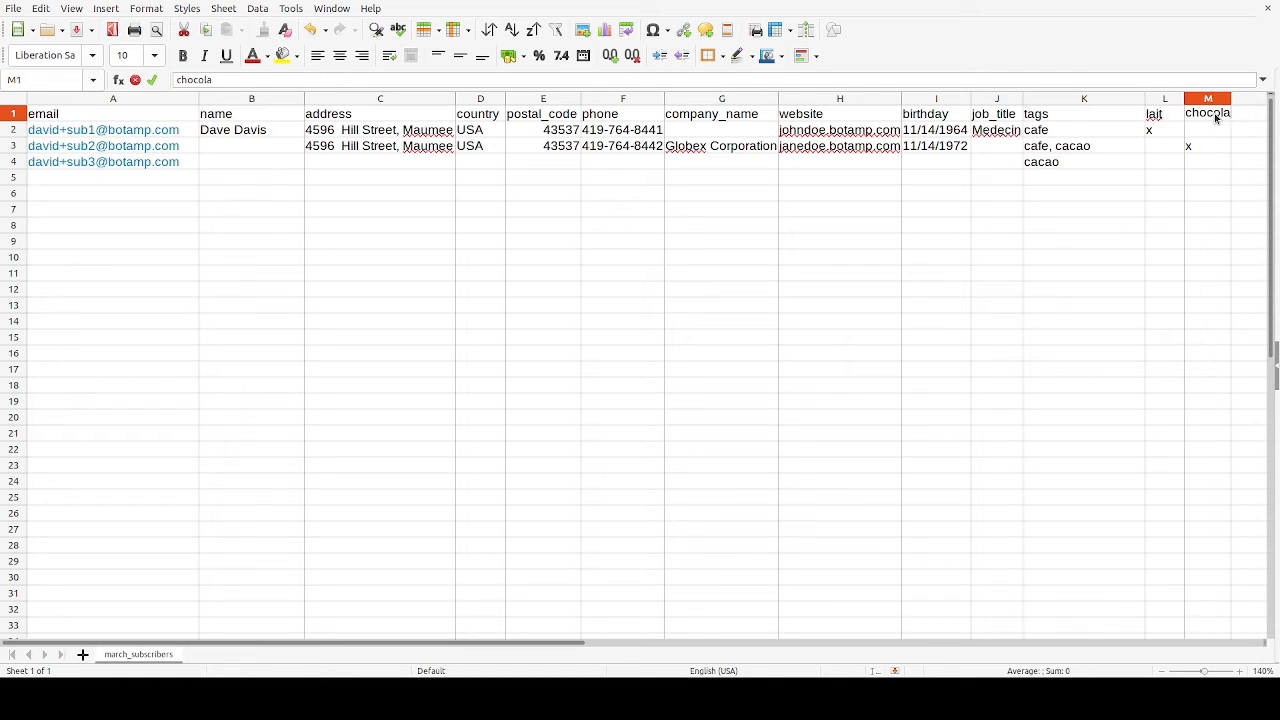
pyautogui.write('t blanc')
pyautogui.click(1149, 165)
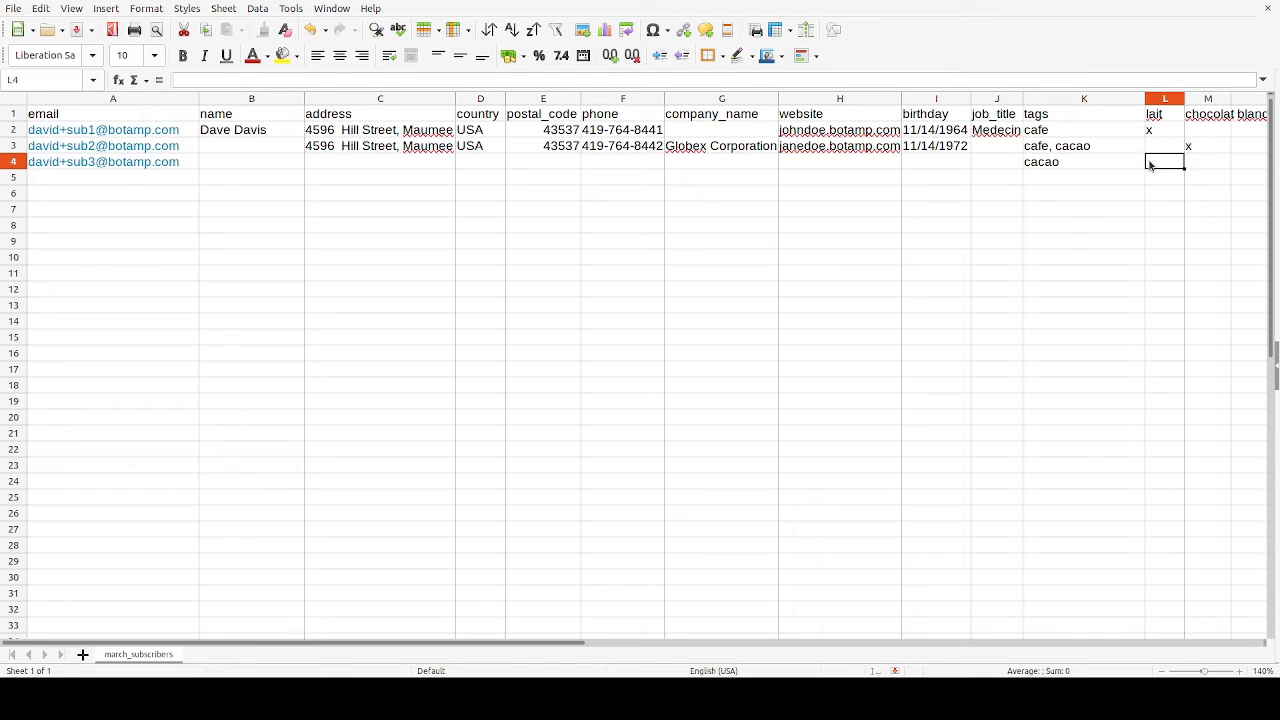
pyautogui.click(1228, 103)
pyautogui.click(1240, 131)
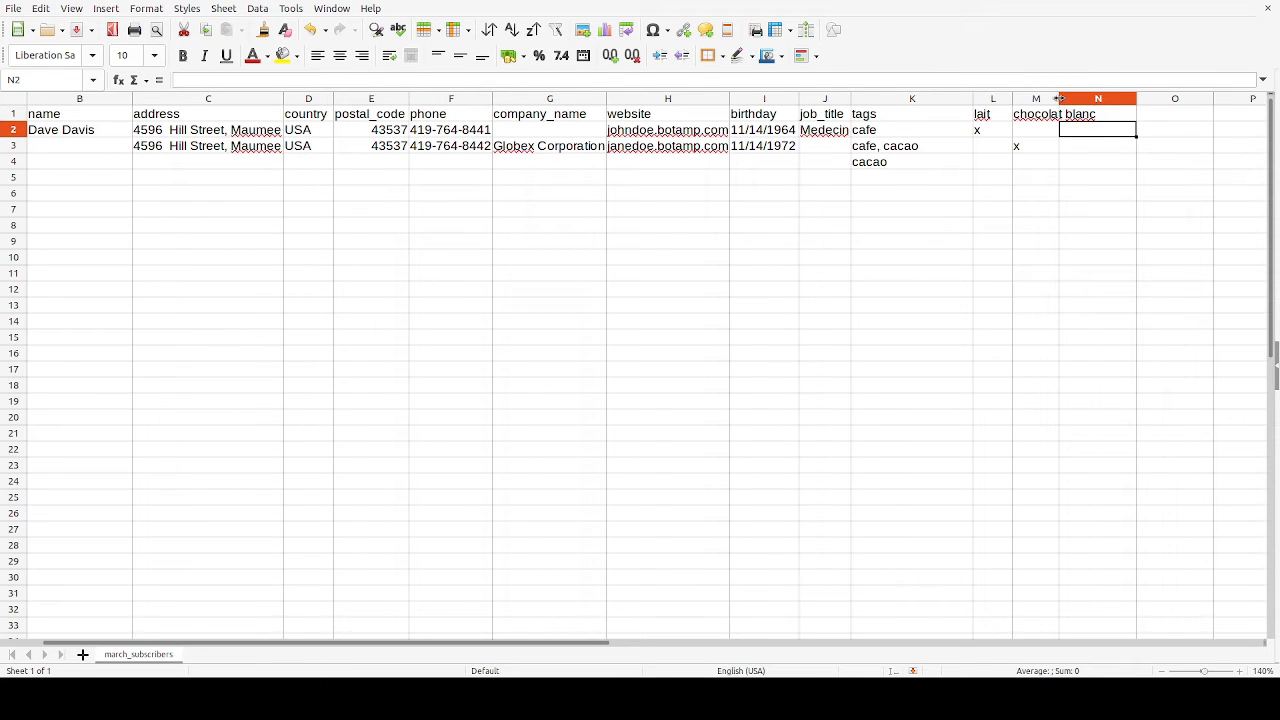
pyautogui.moveTo(1059, 99); pyautogui.dragTo(1099, 99)
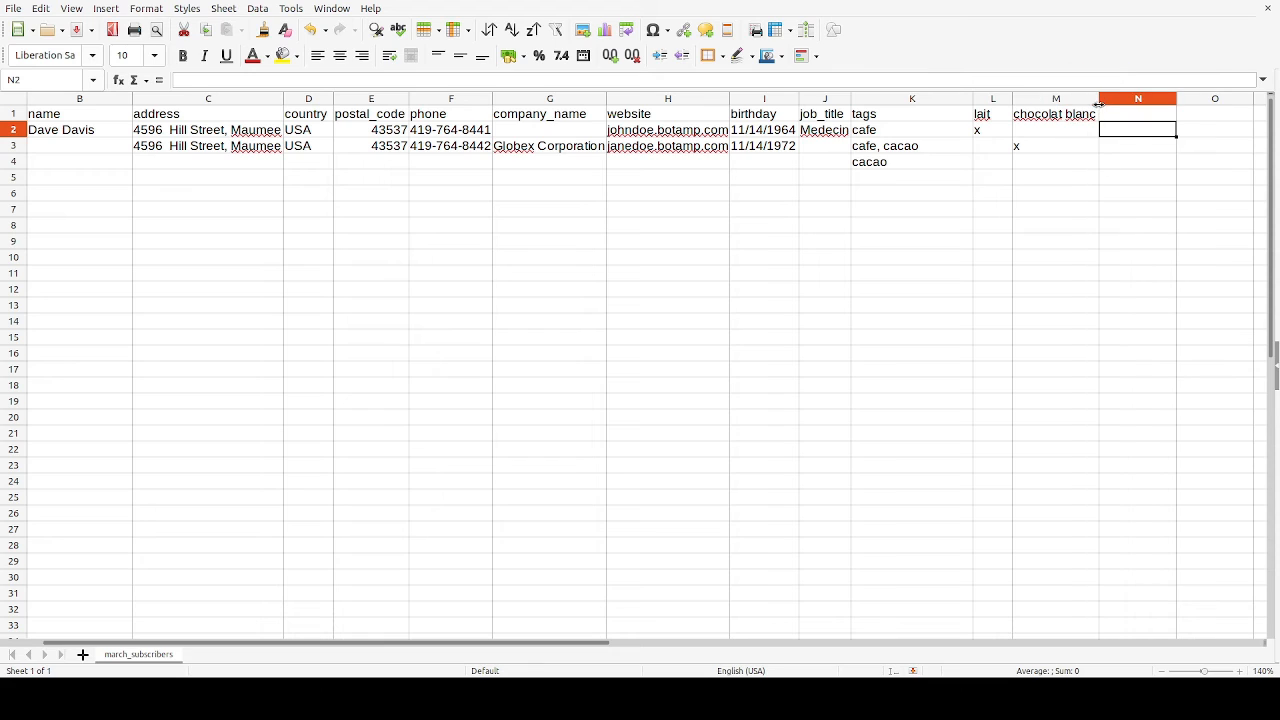
# Mark the third subscriber with x under both lait and chocolat blanc, and save the file.
pyautogui.click(989, 168)
pyautogui.write('x')
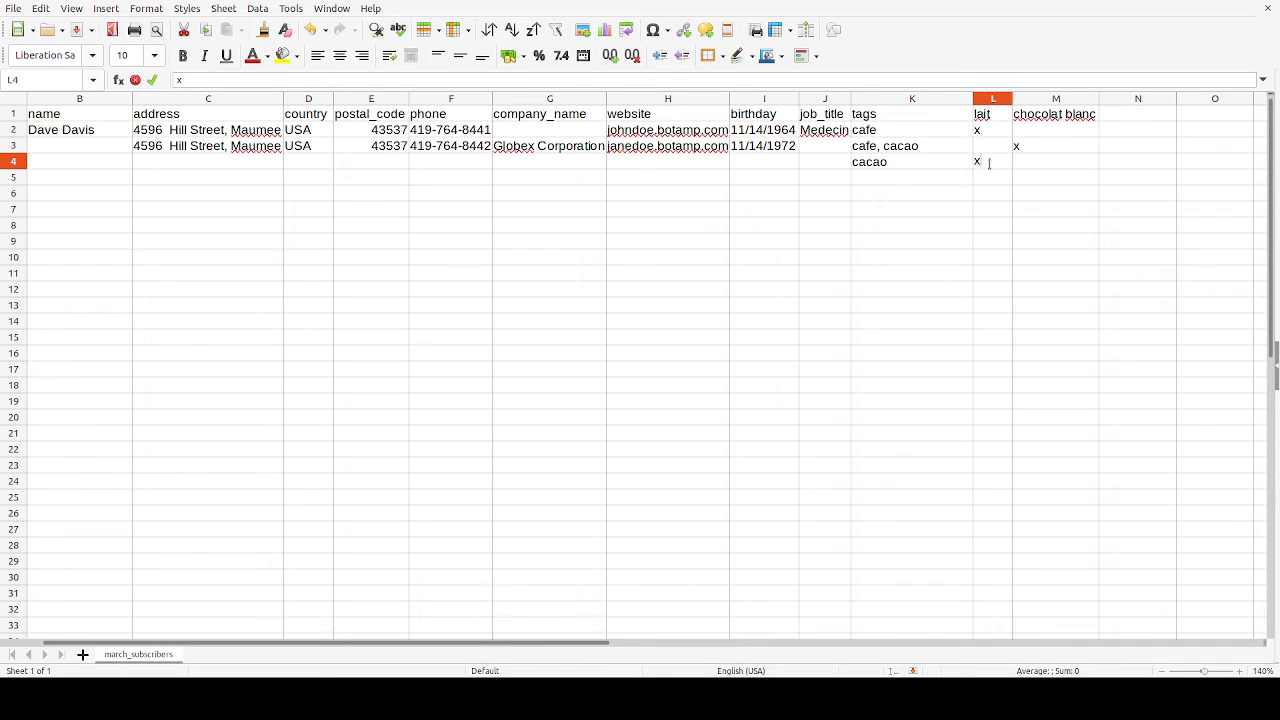
pyautogui.click(1040, 169)
pyautogui.write('x')
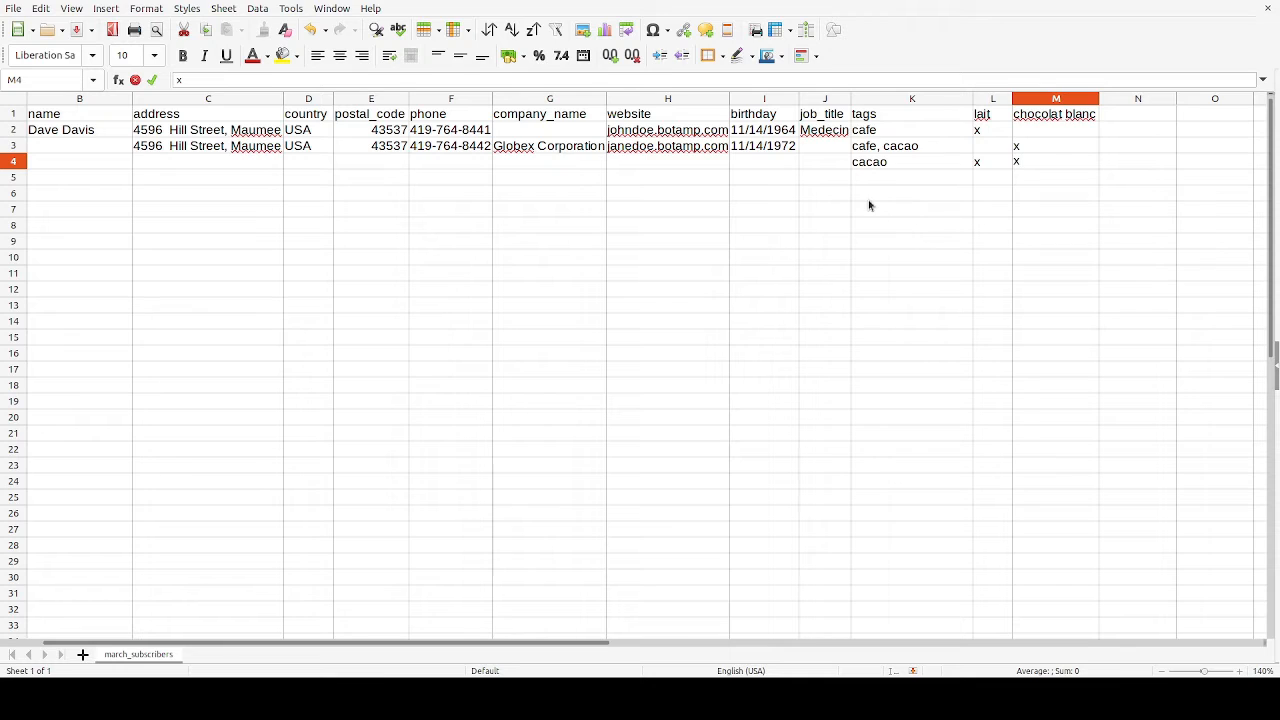
pyautogui.hscroll(-1, 869, 203)
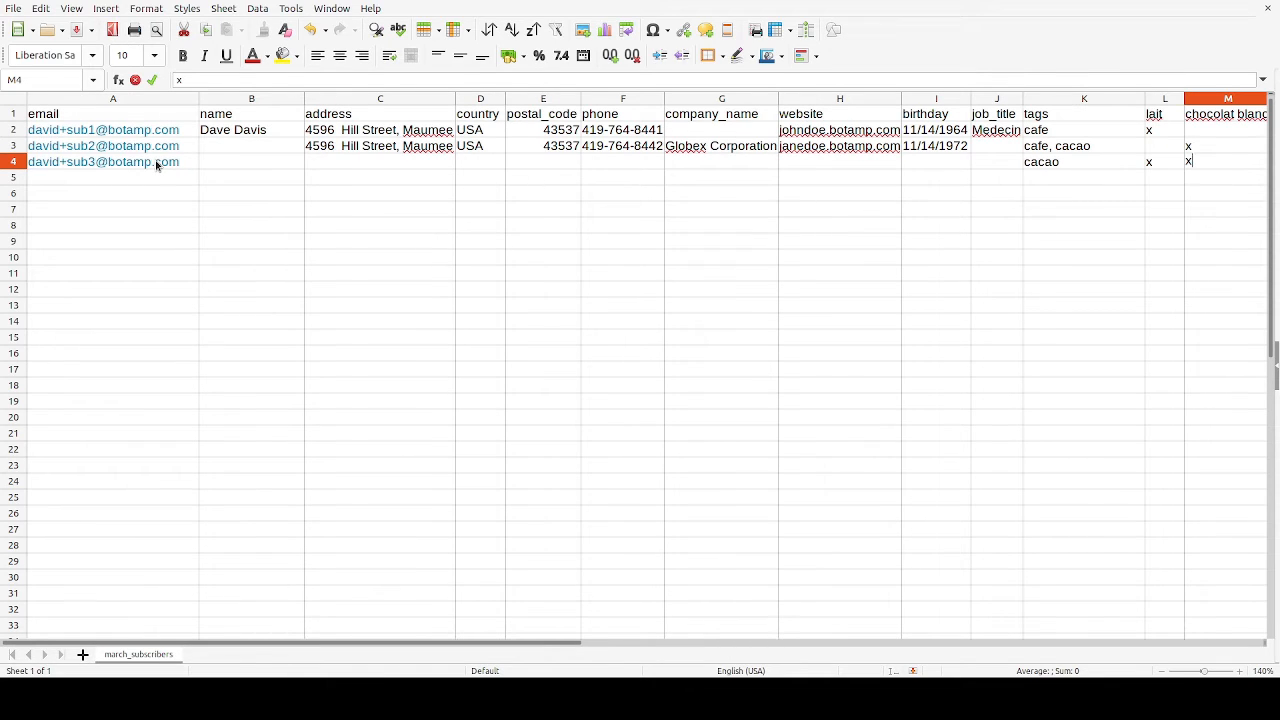
pyautogui.hscroll(3, 660, 266)
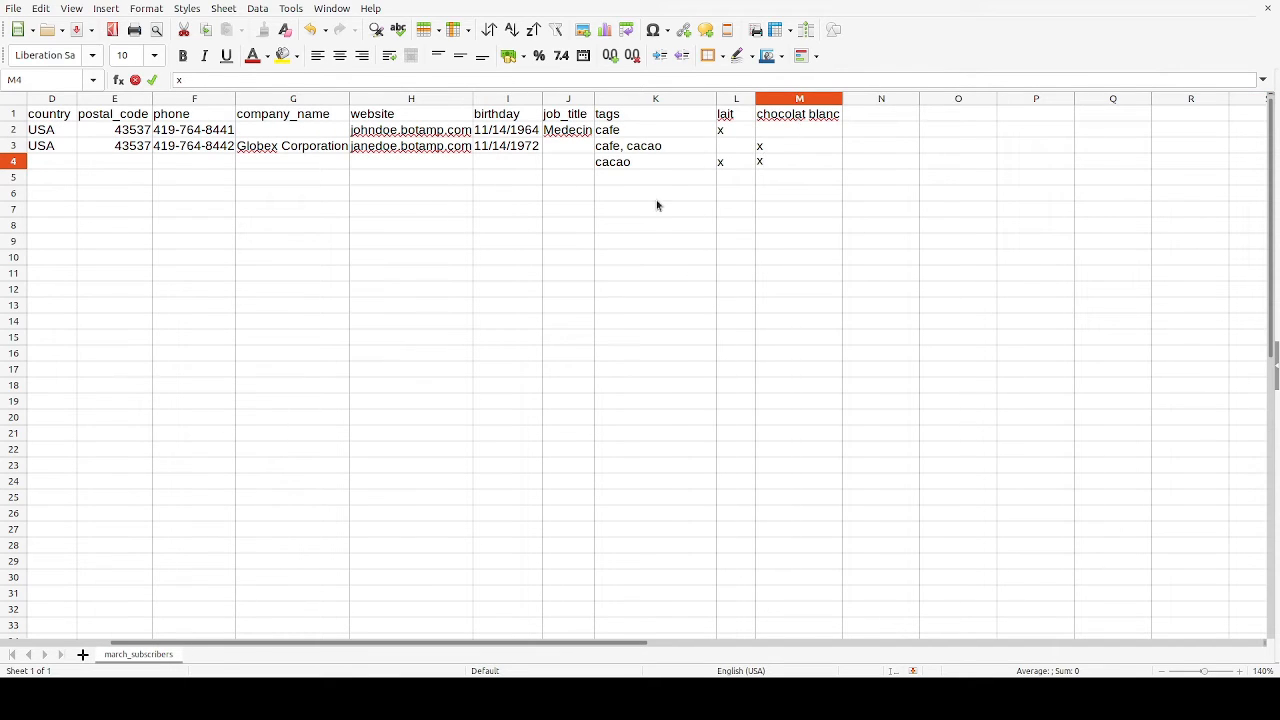
pyautogui.hscroll(-3, 657, 205)
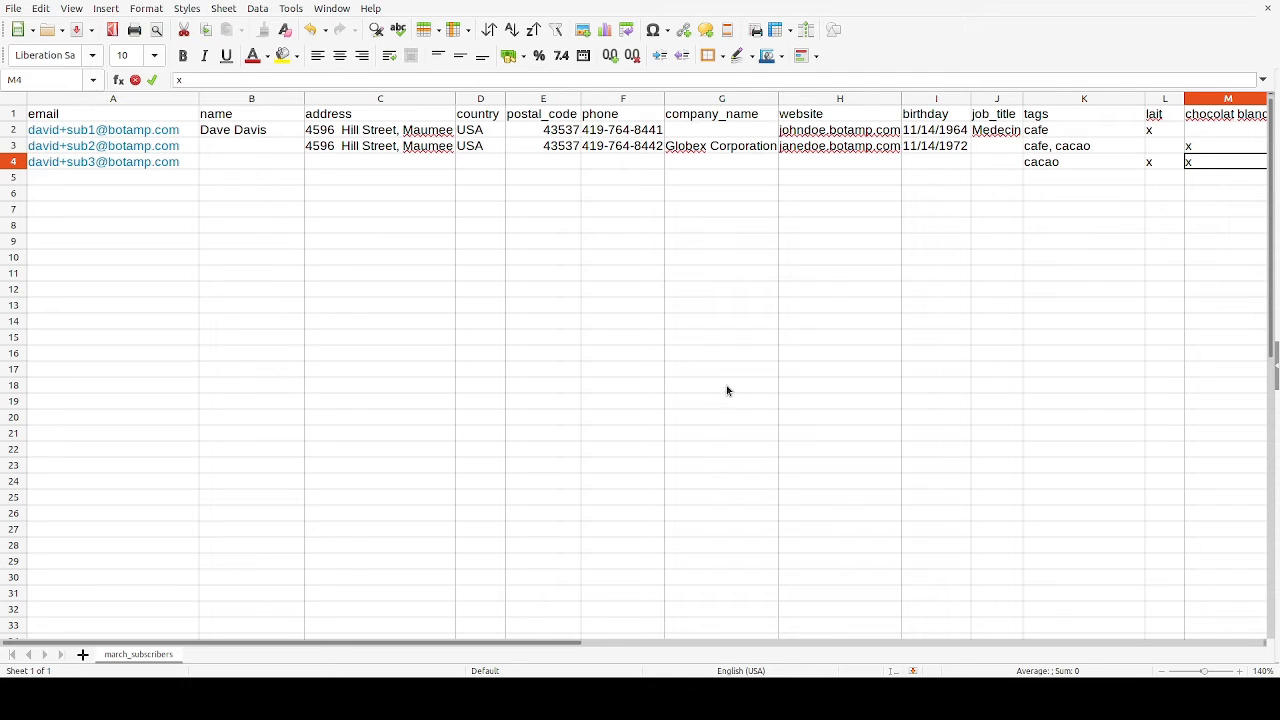
pyautogui.hotkey('ctrl', 's')
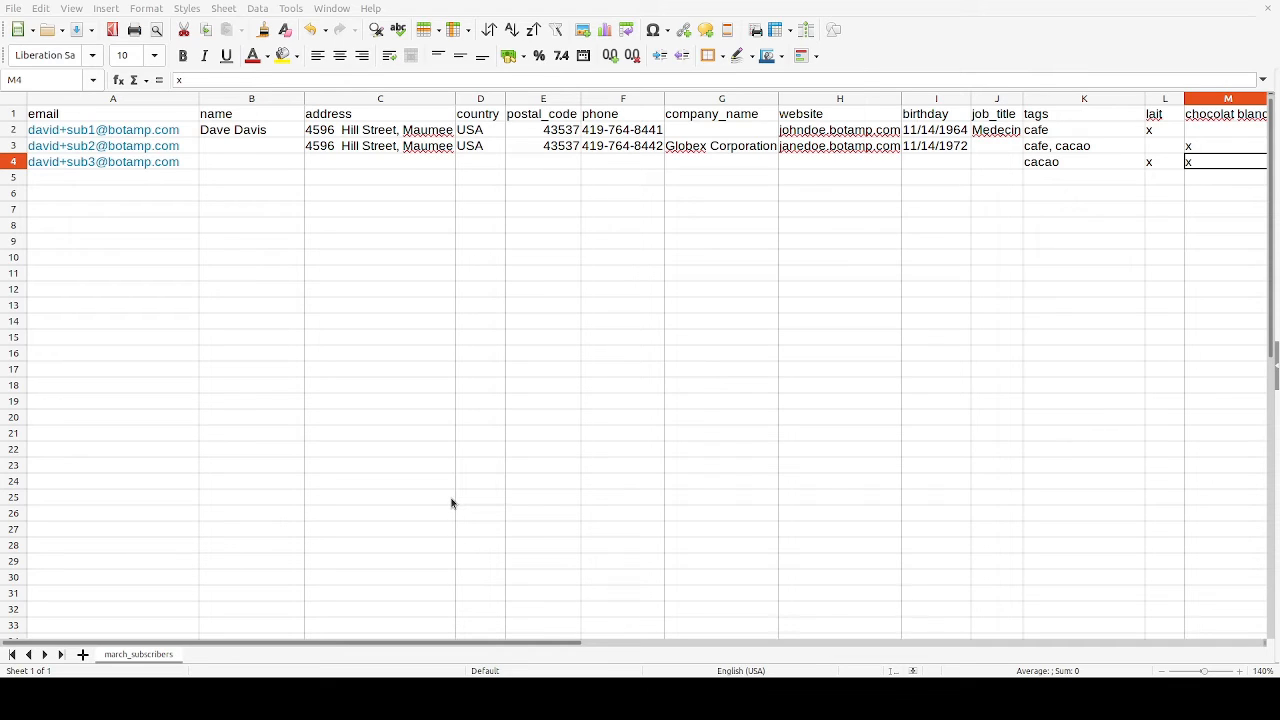
# Switch to Botamp in the browser, import march_subscribers.csv as subscribers, and refresh the subscriber list.
pyautogui.hotkey('alt', 'Tab')
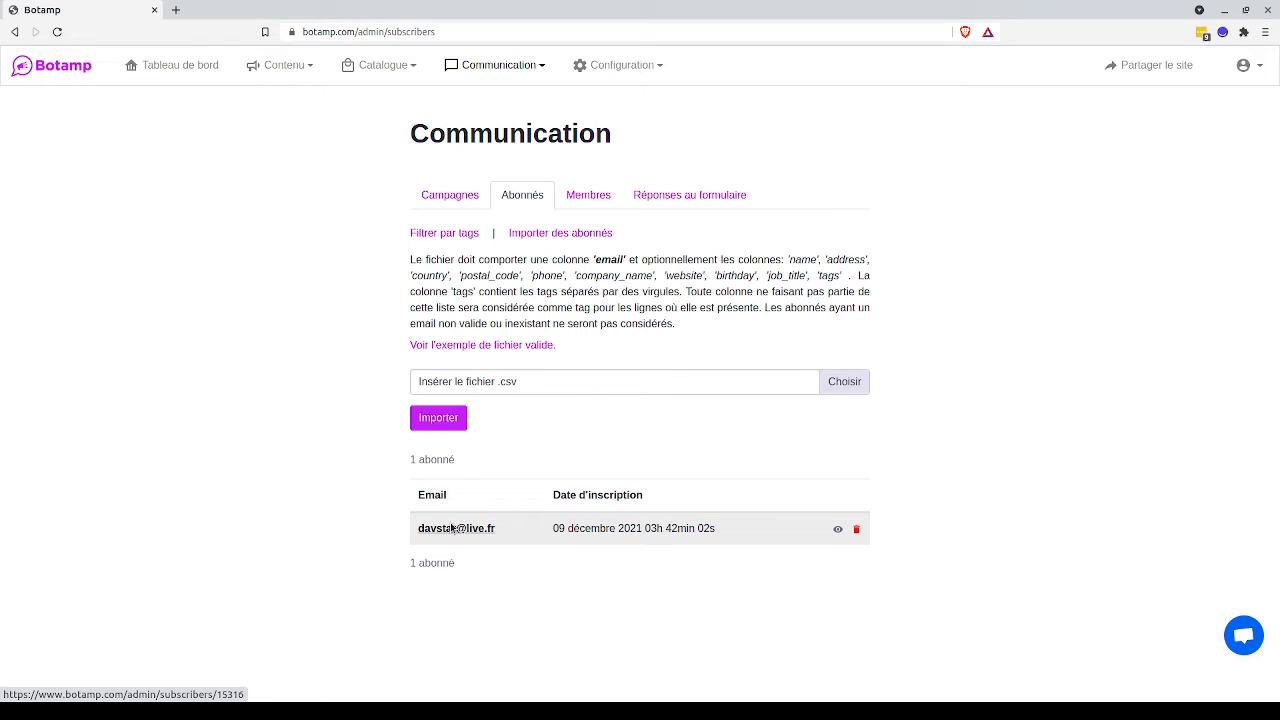
pyautogui.click(514, 381)
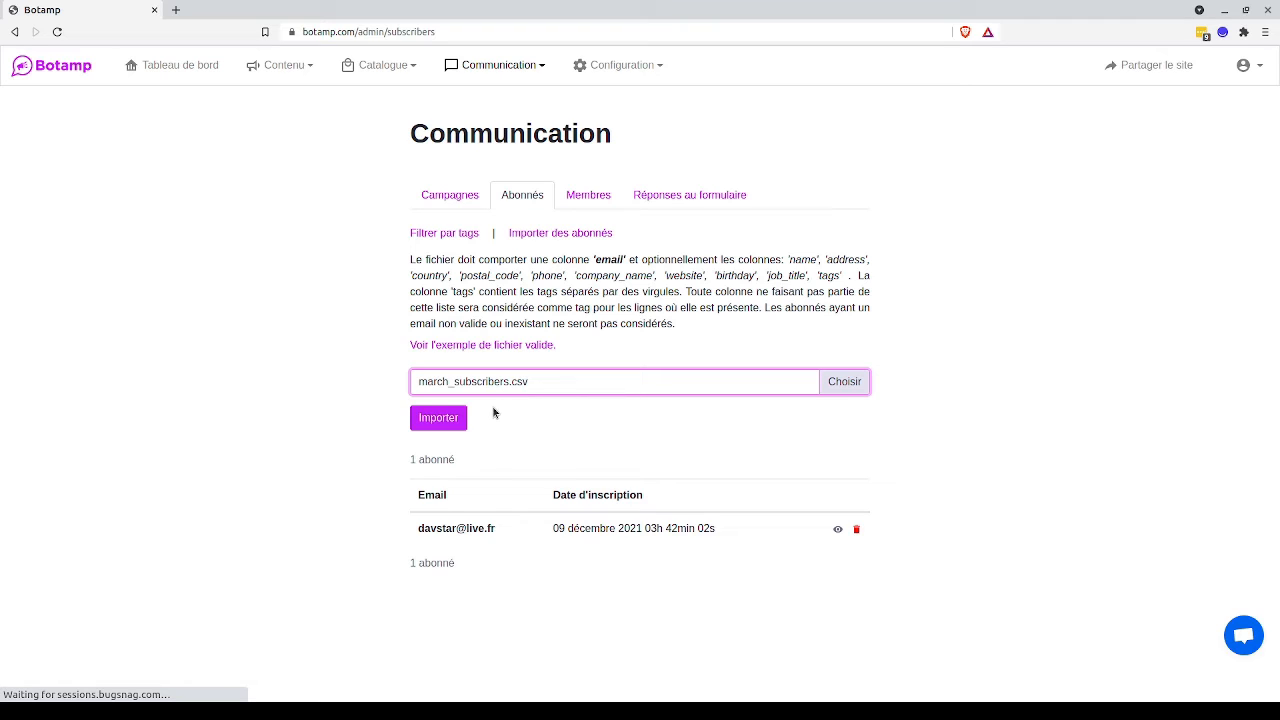
pyautogui.click(452, 417)
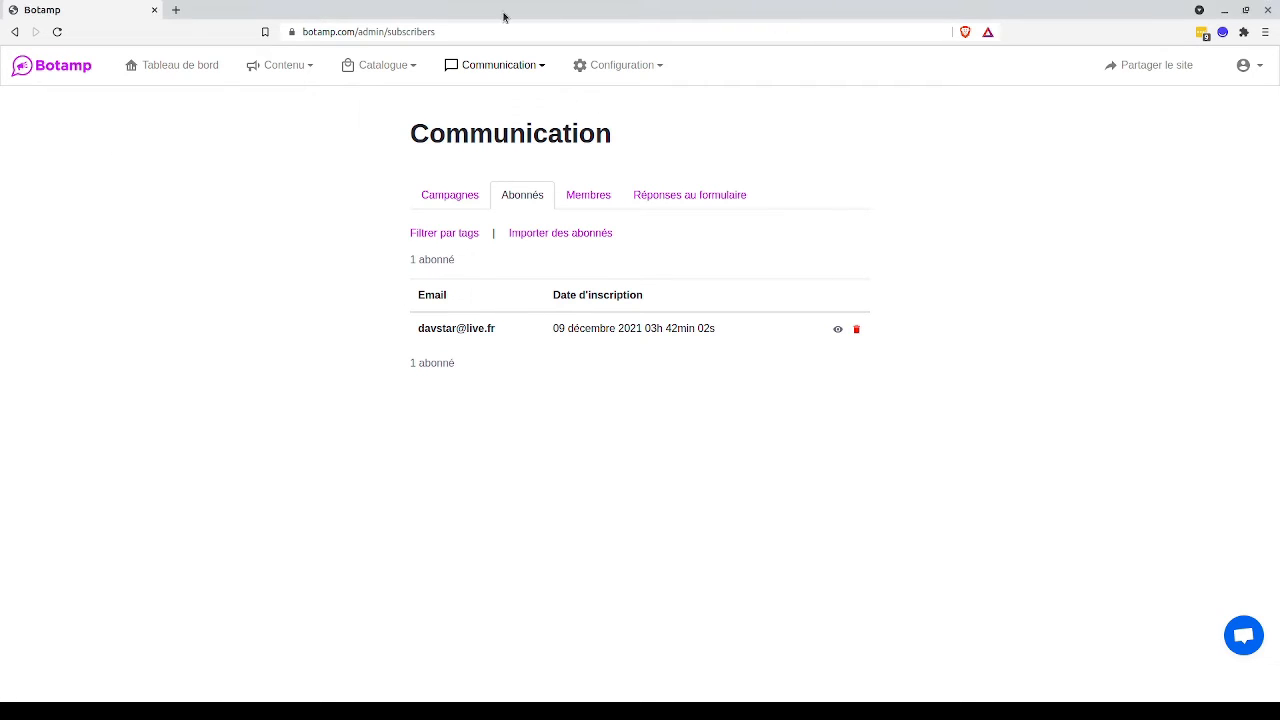
pyautogui.click(58, 33)
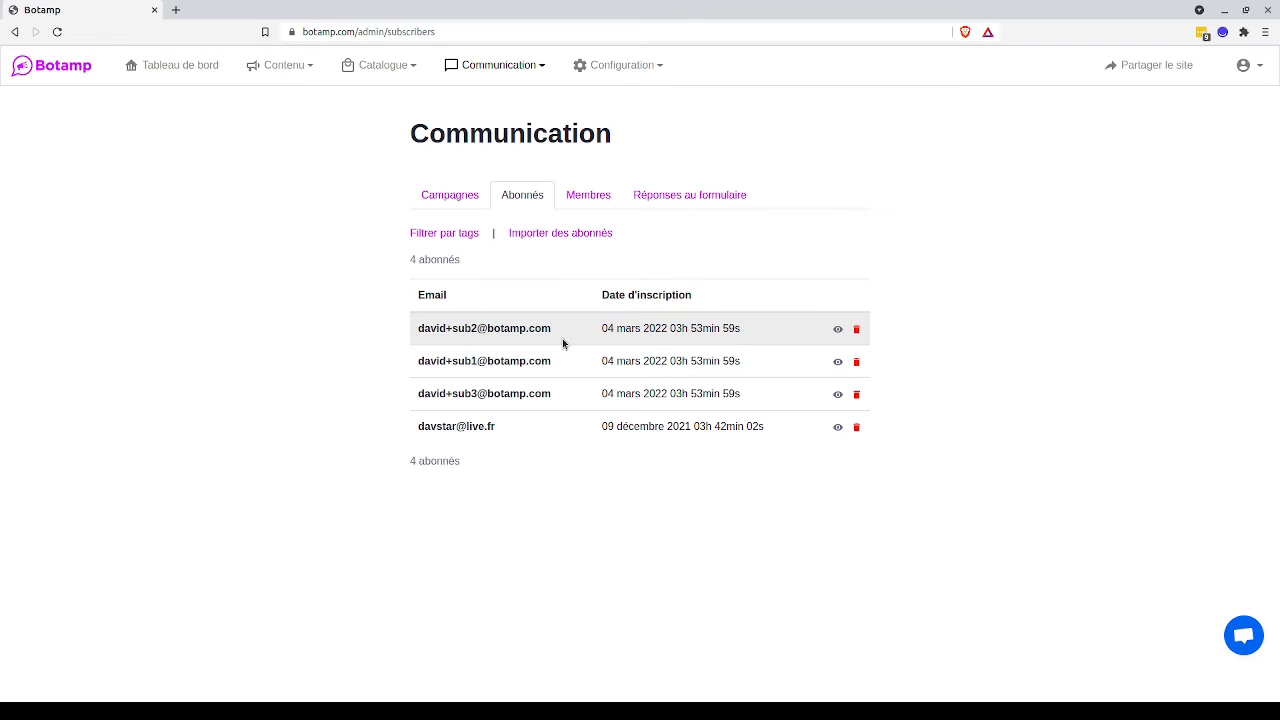
# Open the sub1 subscriber's record and start adding a tag in its tag editor.
pyautogui.click(497, 361)
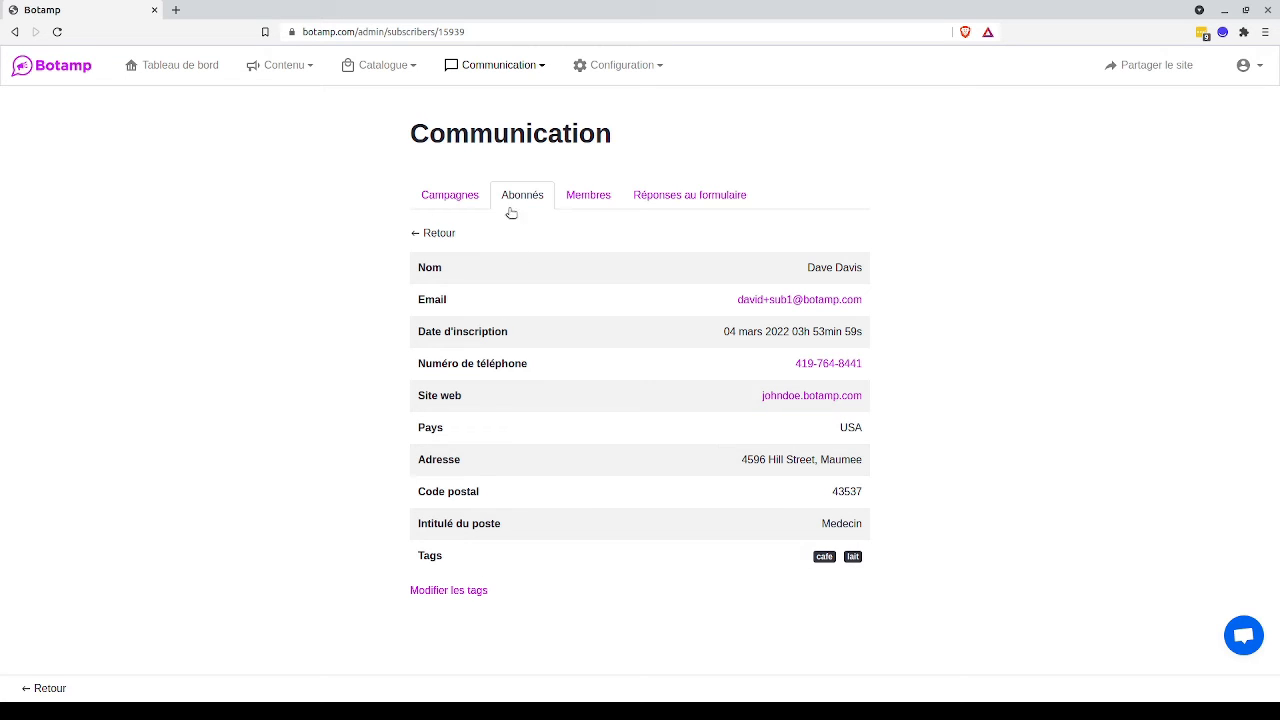
pyautogui.click(461, 592)
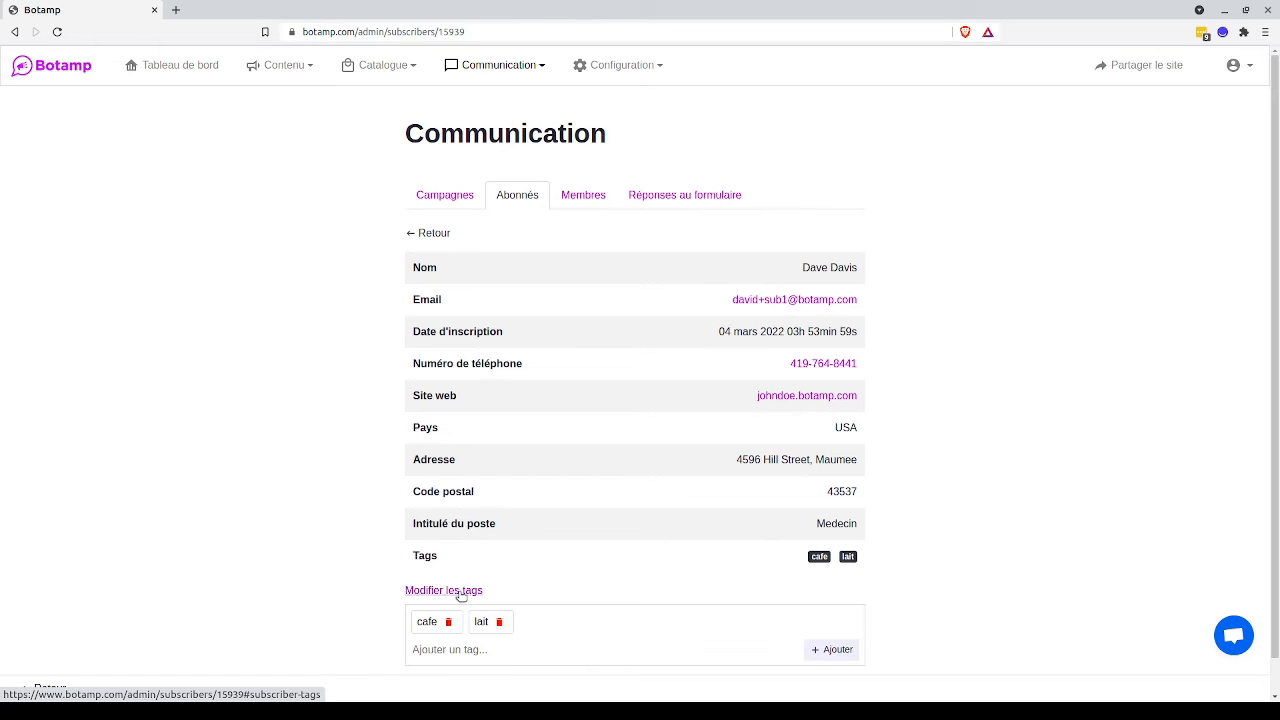
pyautogui.scroll(-1, 546, 597)
pyautogui.click(484, 611)
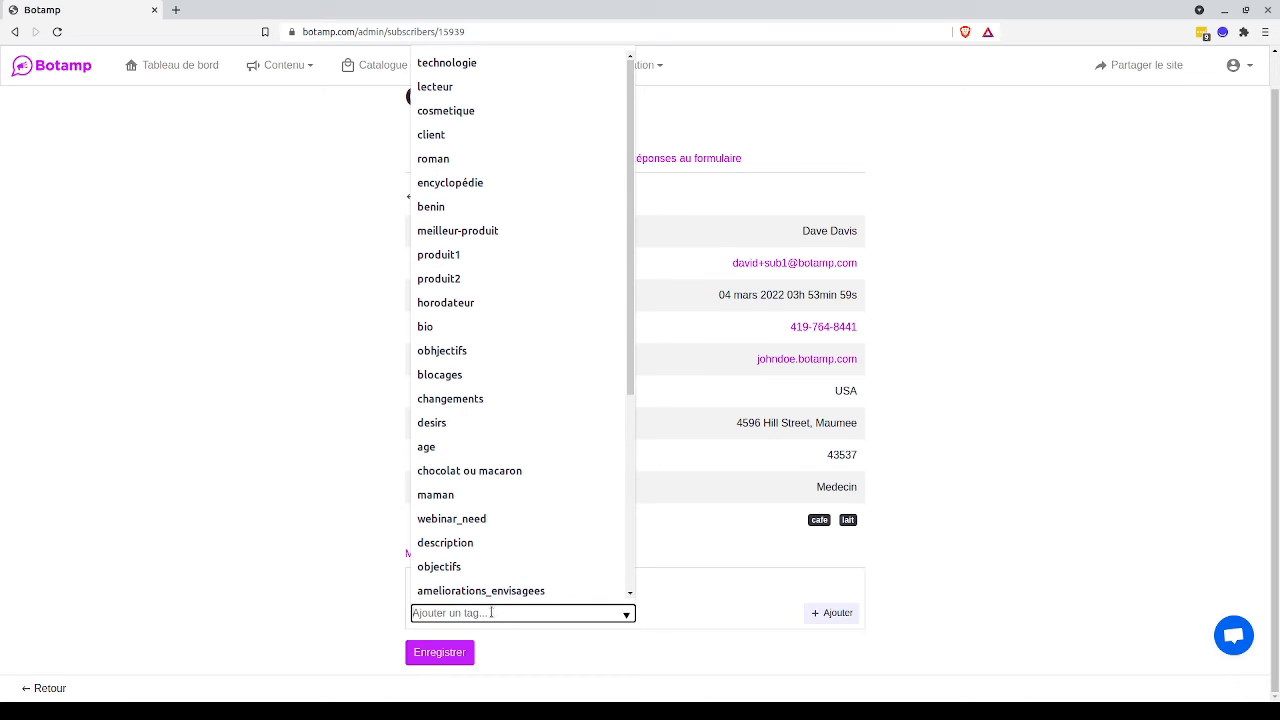
pyautogui.write('c')
pyautogui.press('BackSpace')
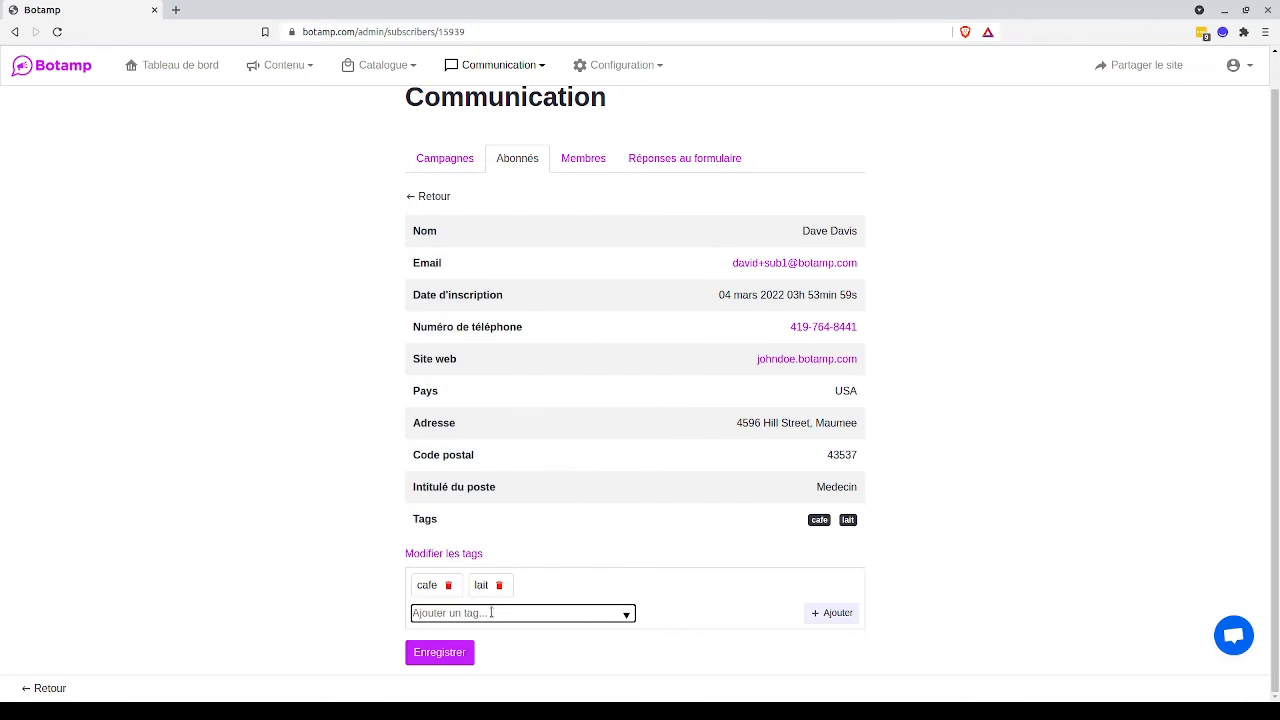
pyautogui.write('lait')
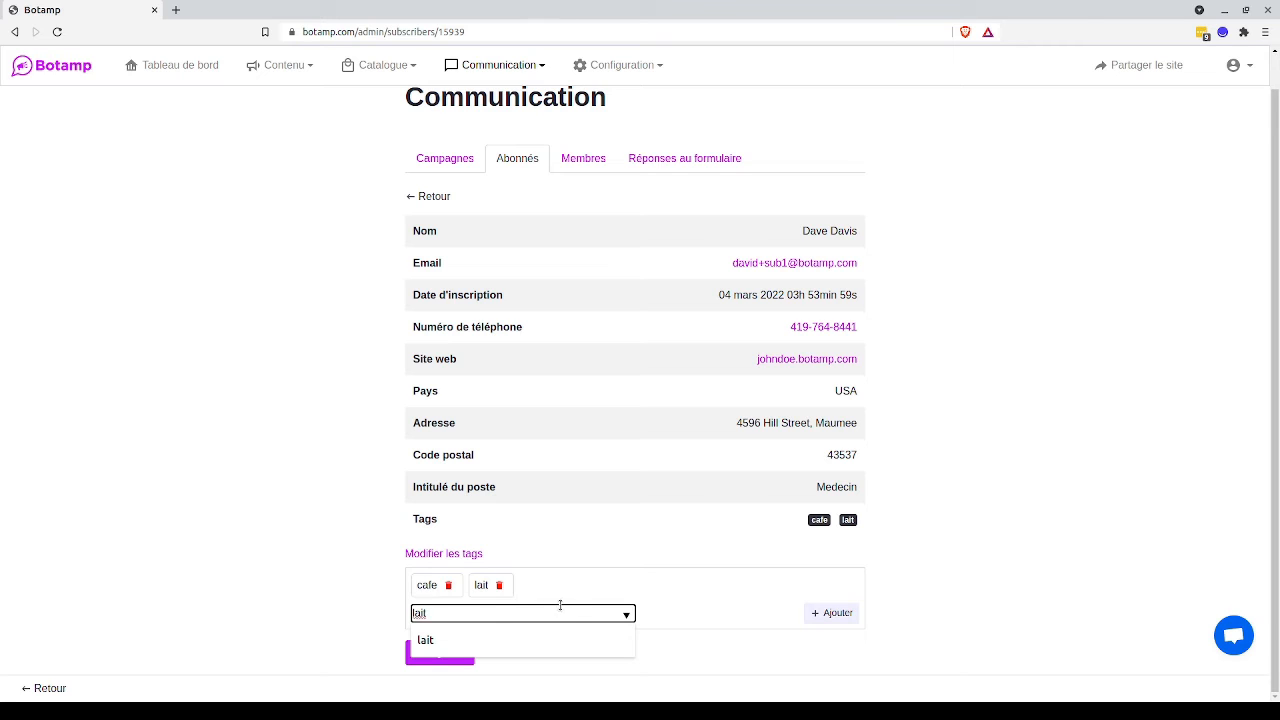
pyautogui.press('BackSpace')
pyautogui.press('BackSpace')
pyautogui.press('BackSpace')
pyautogui.press('BackSpace')
# Add the existing "chocolat blanc" tag to the subscriber and save the tags.
pyautogui.write('cho')
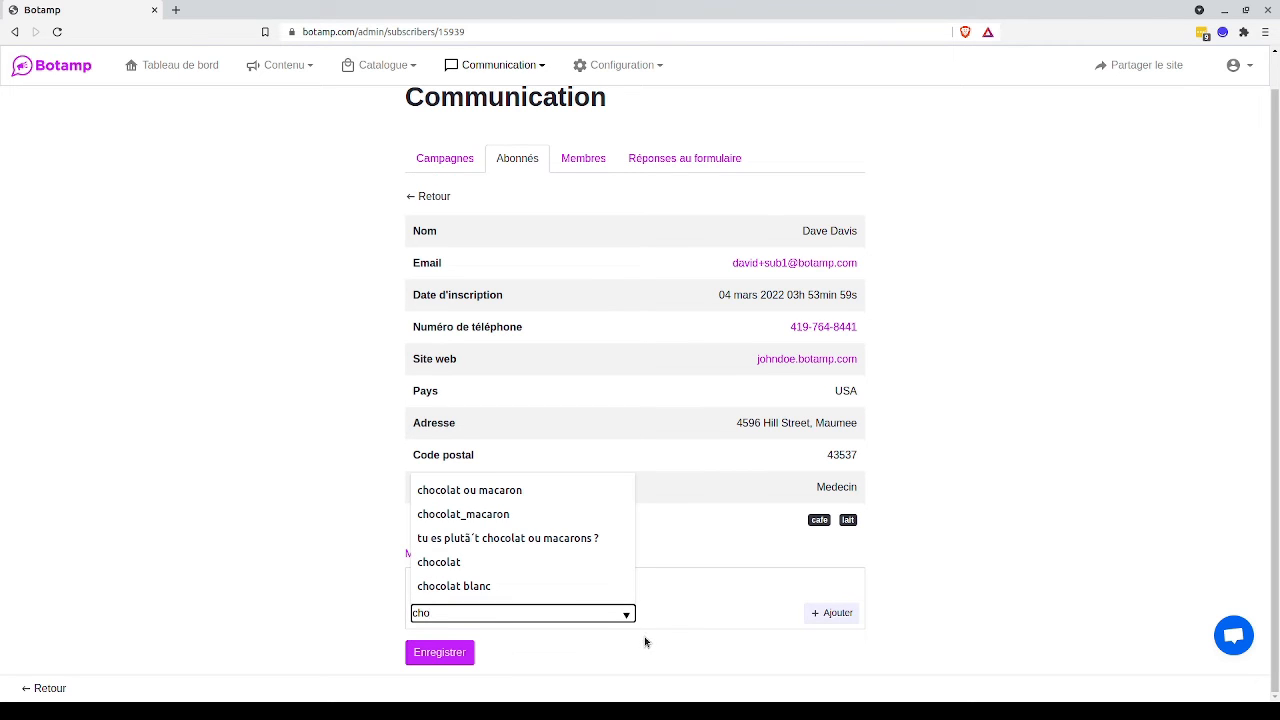
pyautogui.click(540, 586)
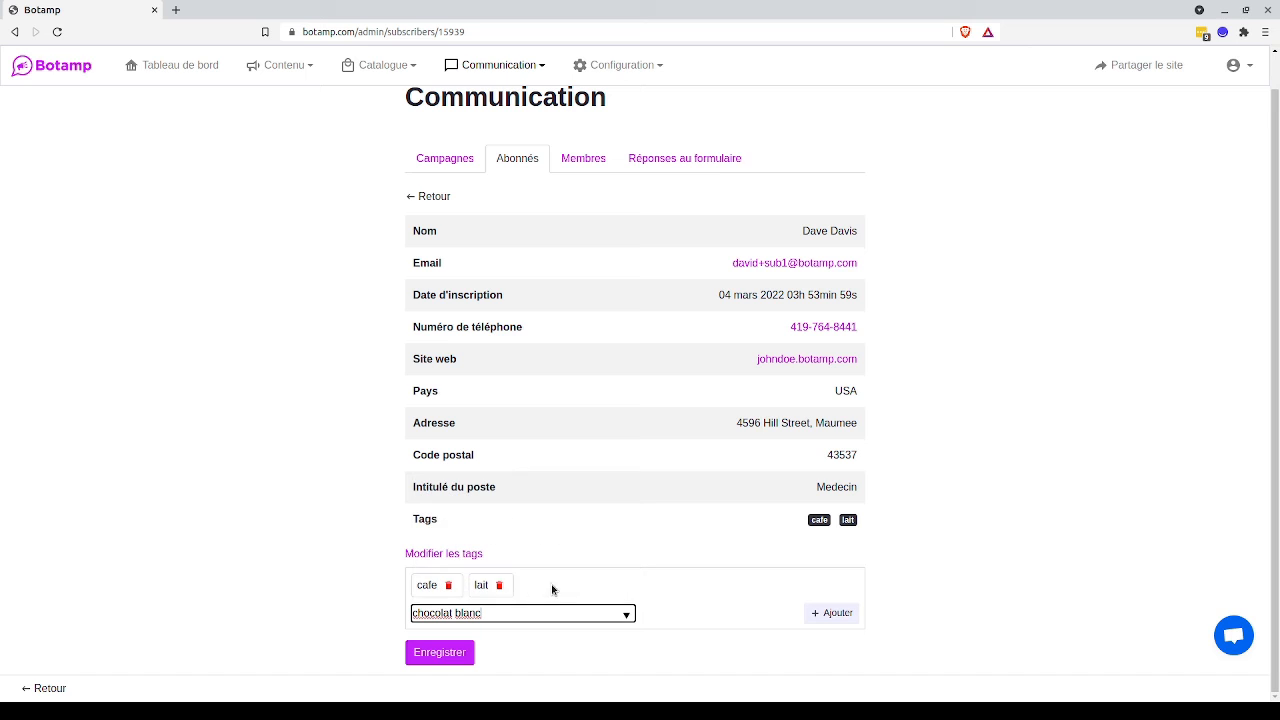
pyautogui.click(823, 620)
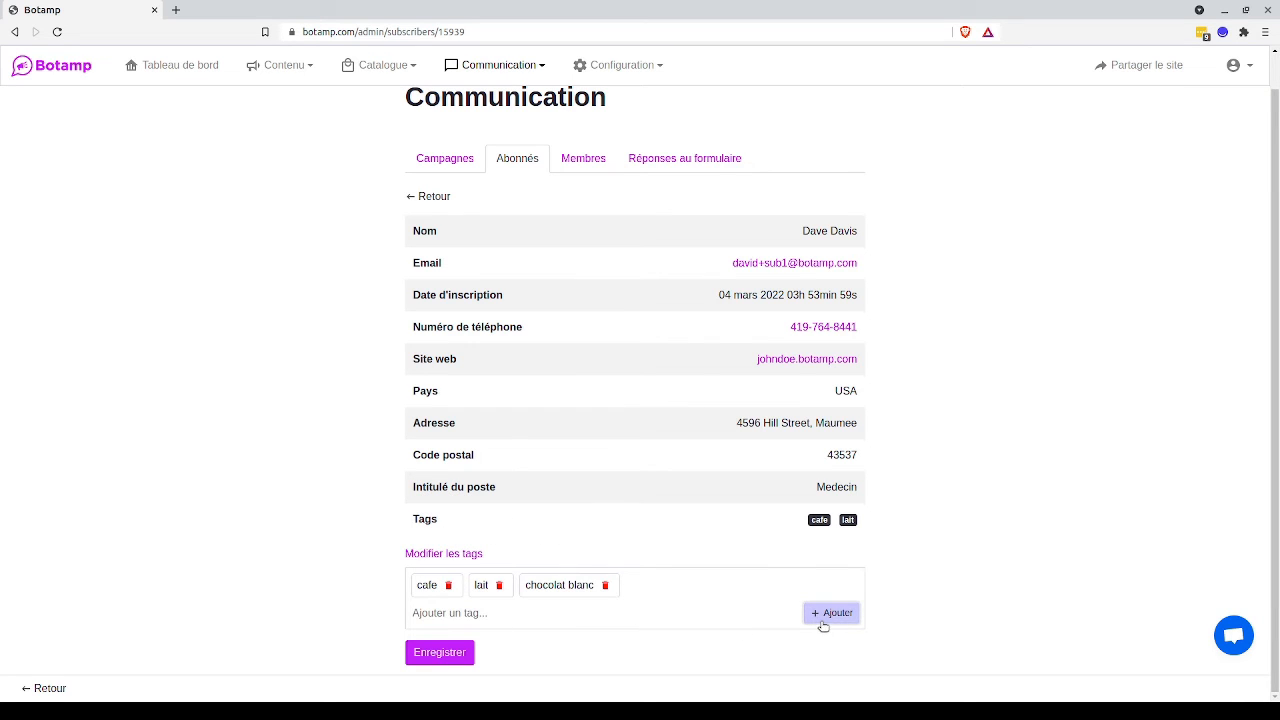
pyautogui.click(443, 656)
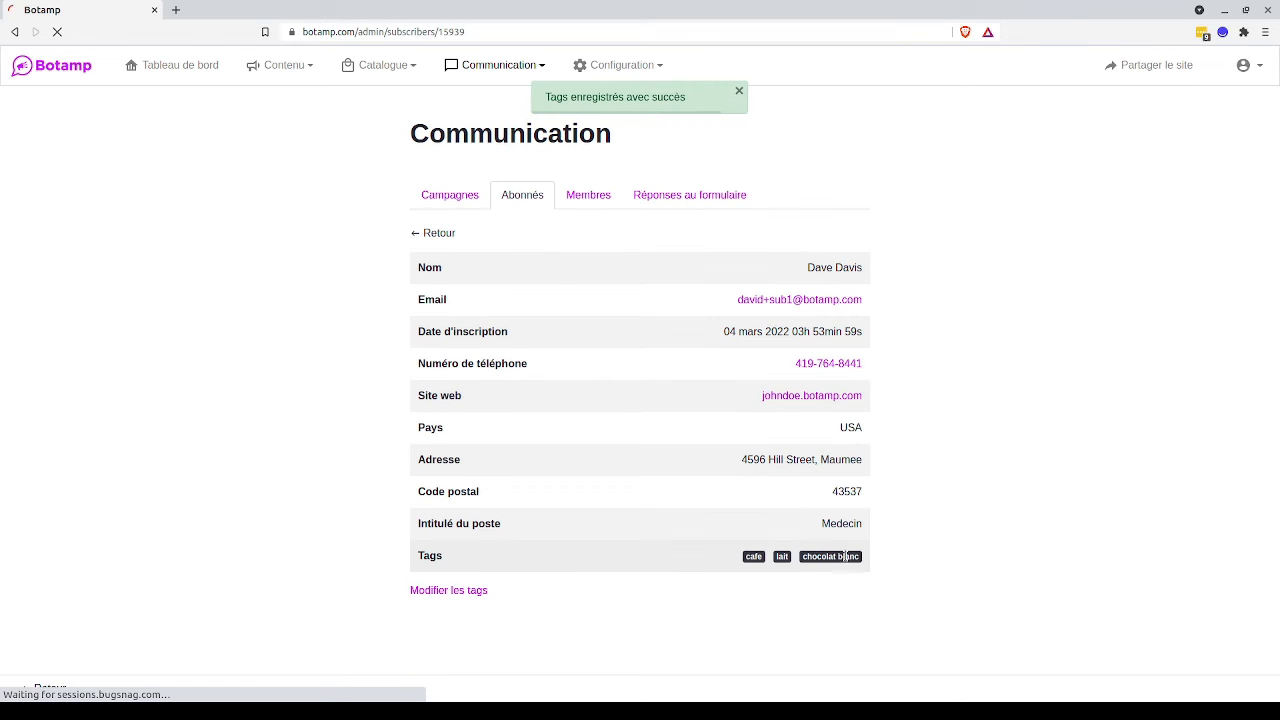
# Check the sub3 subscriber's details and tags, and return to the subscriber list.
pyautogui.click(430, 233)
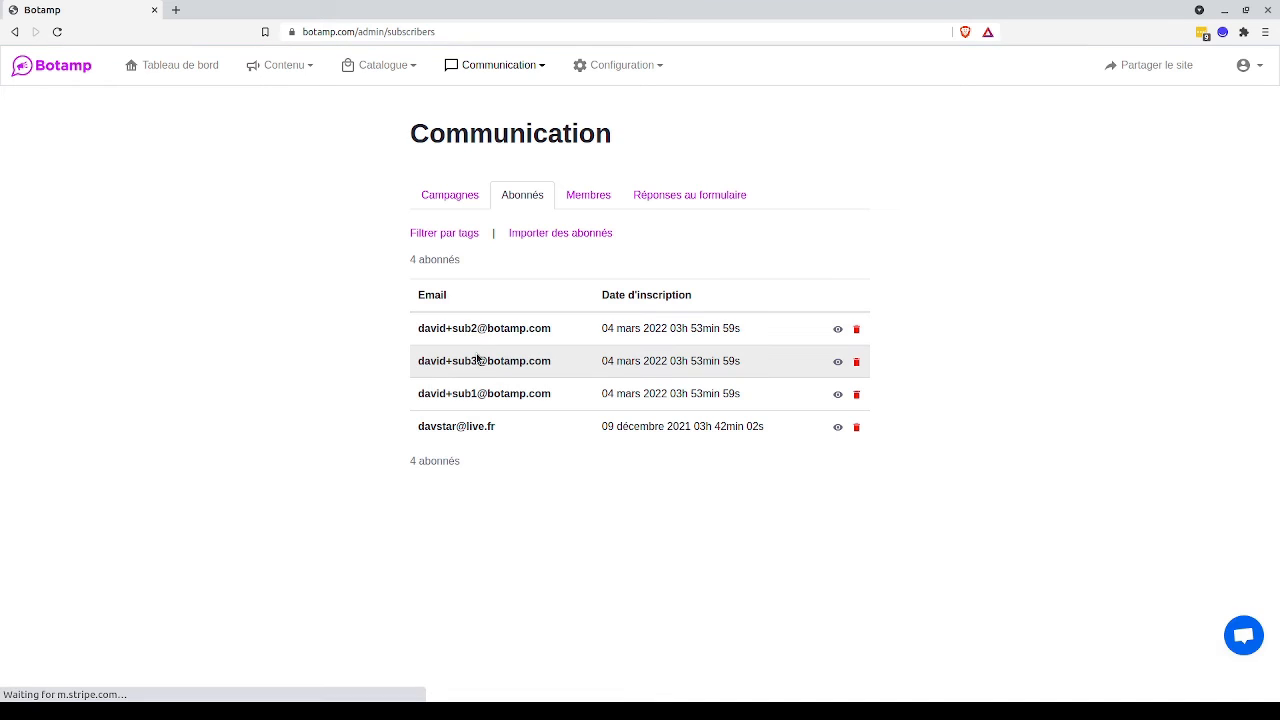
pyautogui.click(479, 365)
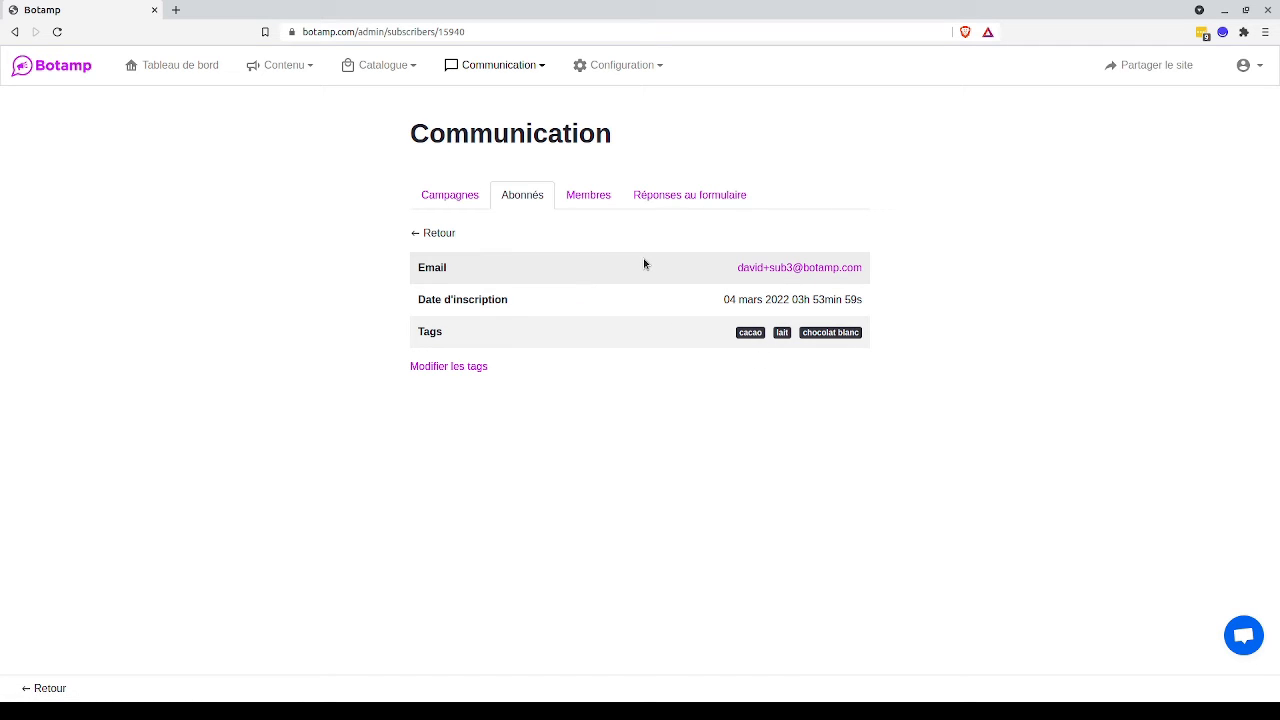
pyautogui.click(485, 240)
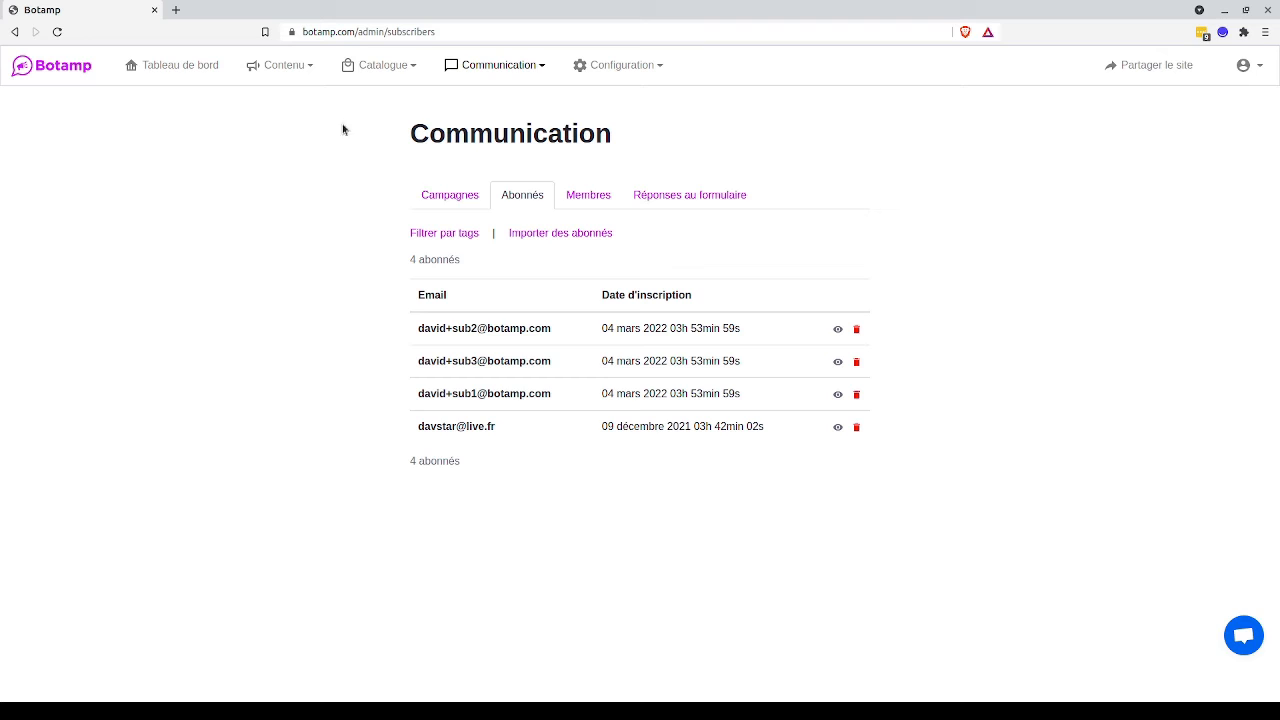
# Open the site's Accueil page in the page editor.
pyautogui.moveTo(294, 68)
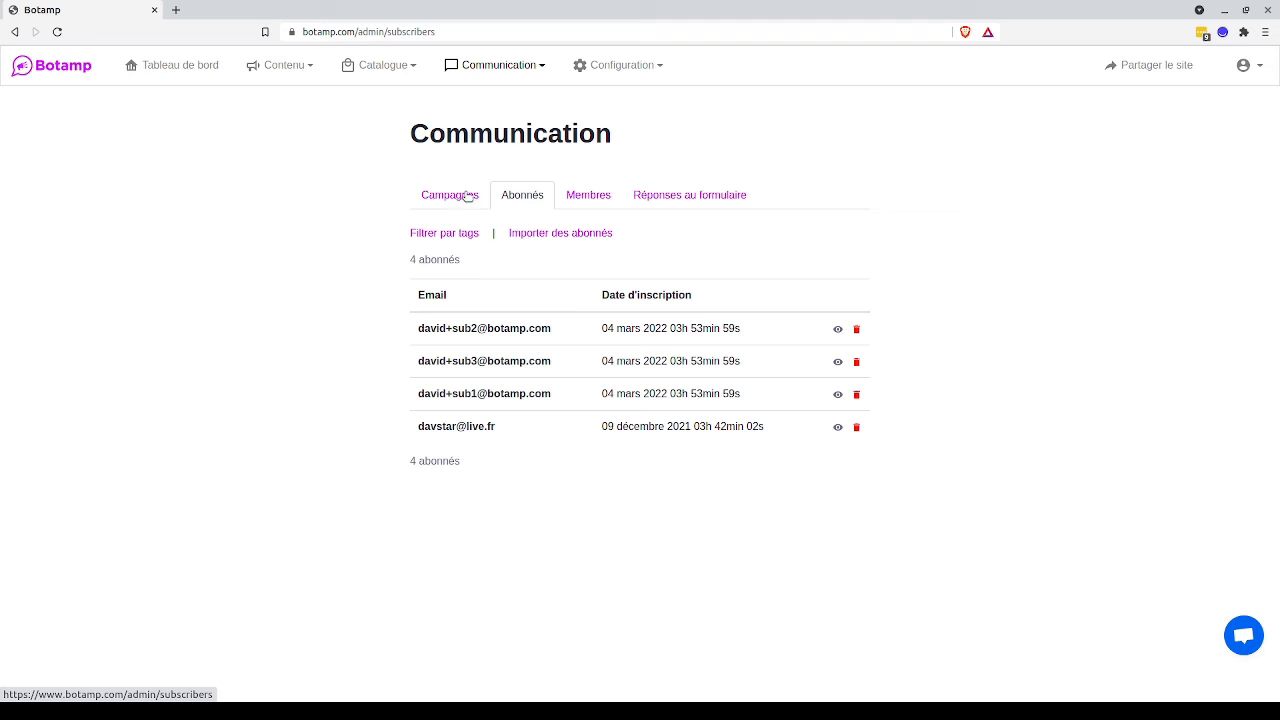
pyautogui.click(280, 64)
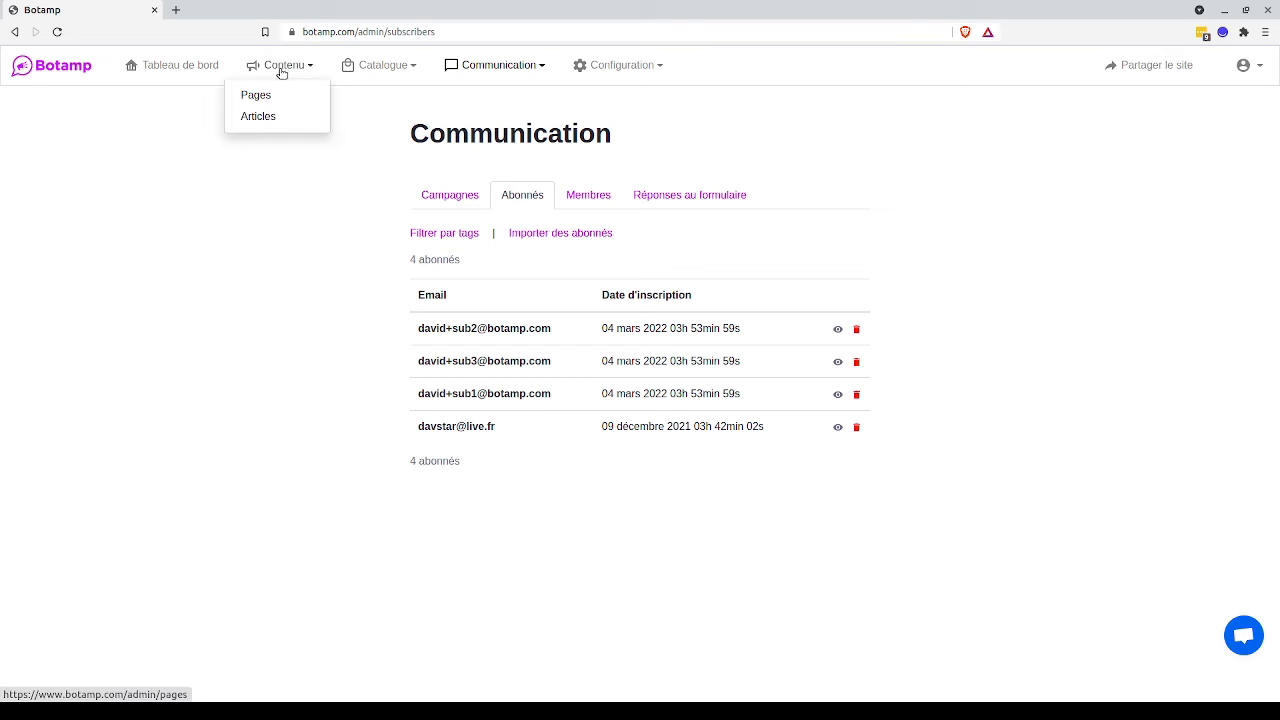
pyautogui.click(271, 97)
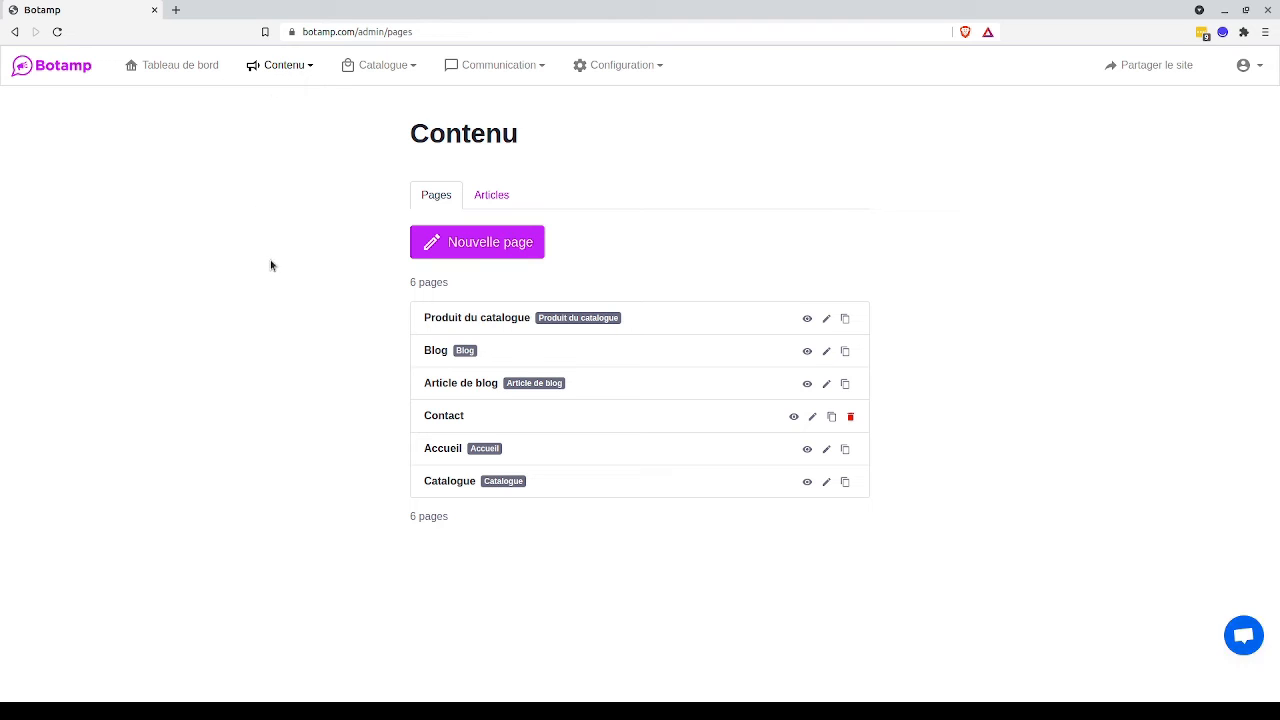
pyautogui.click(448, 455)
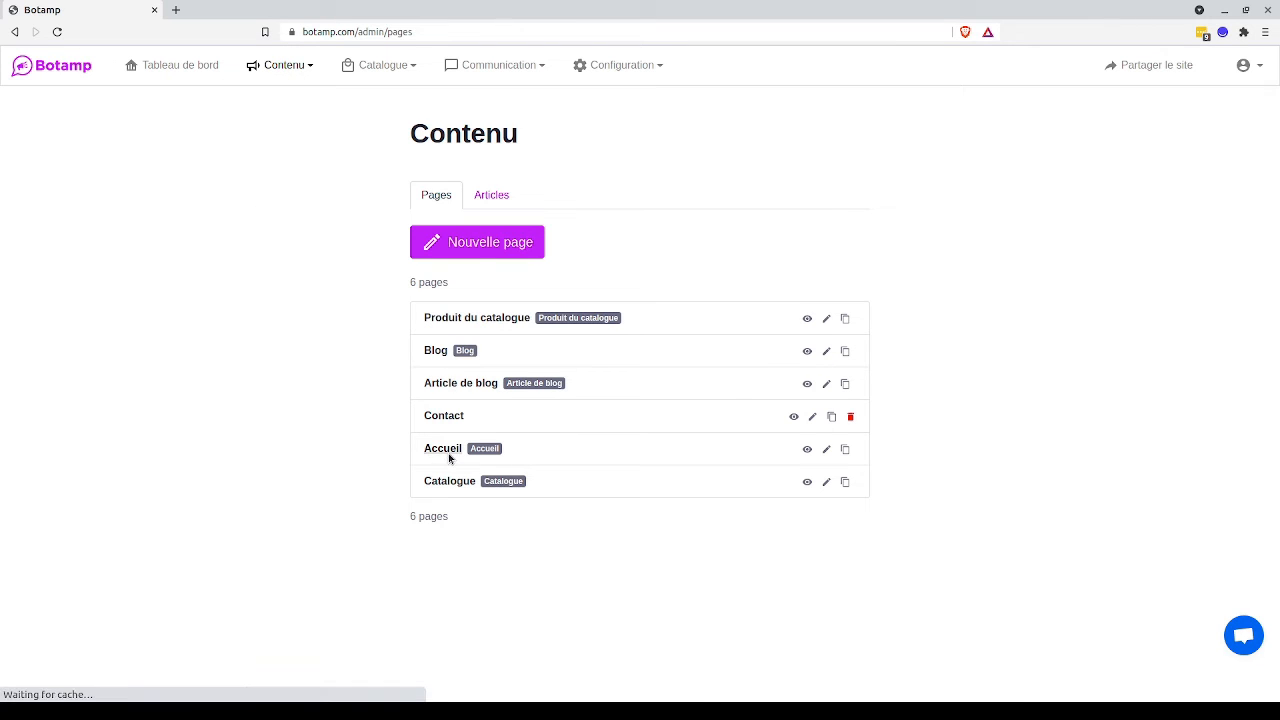
pyautogui.click(451, 455)
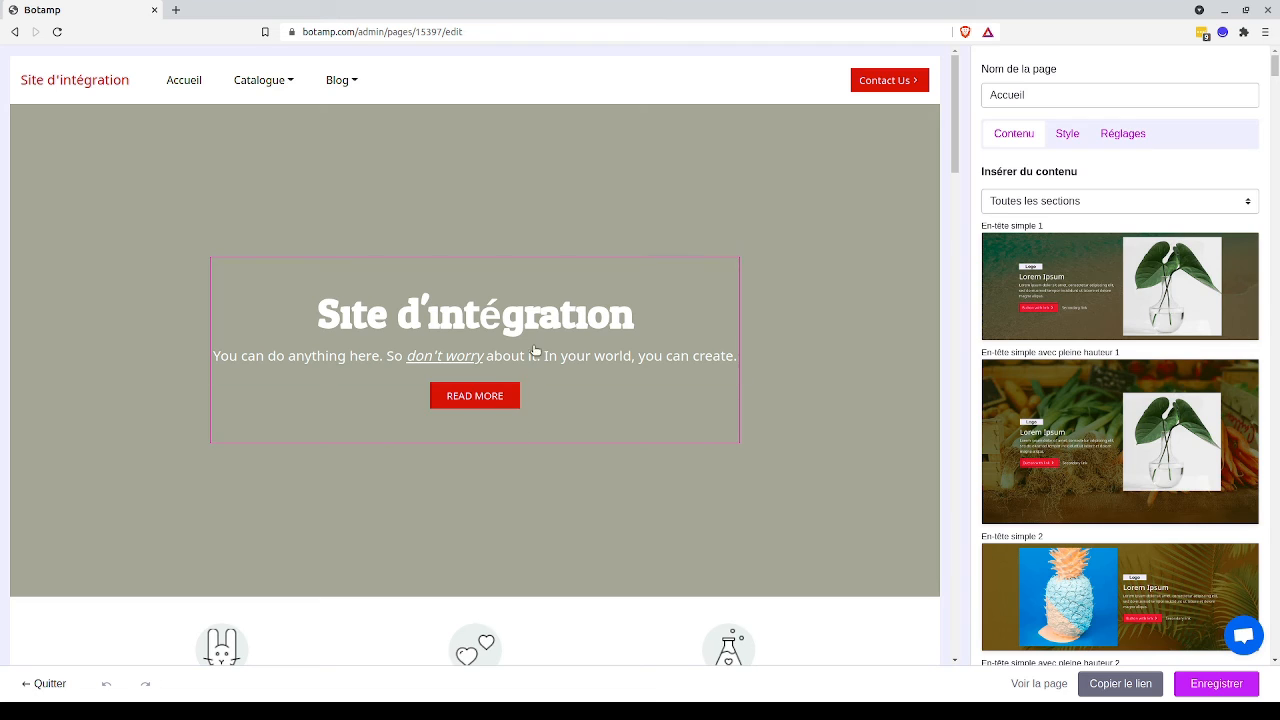
# Insert the "Appel à l'action avec inscription" section from Appels à l'action and open its heading text for editing.
pyautogui.click(1087, 202)
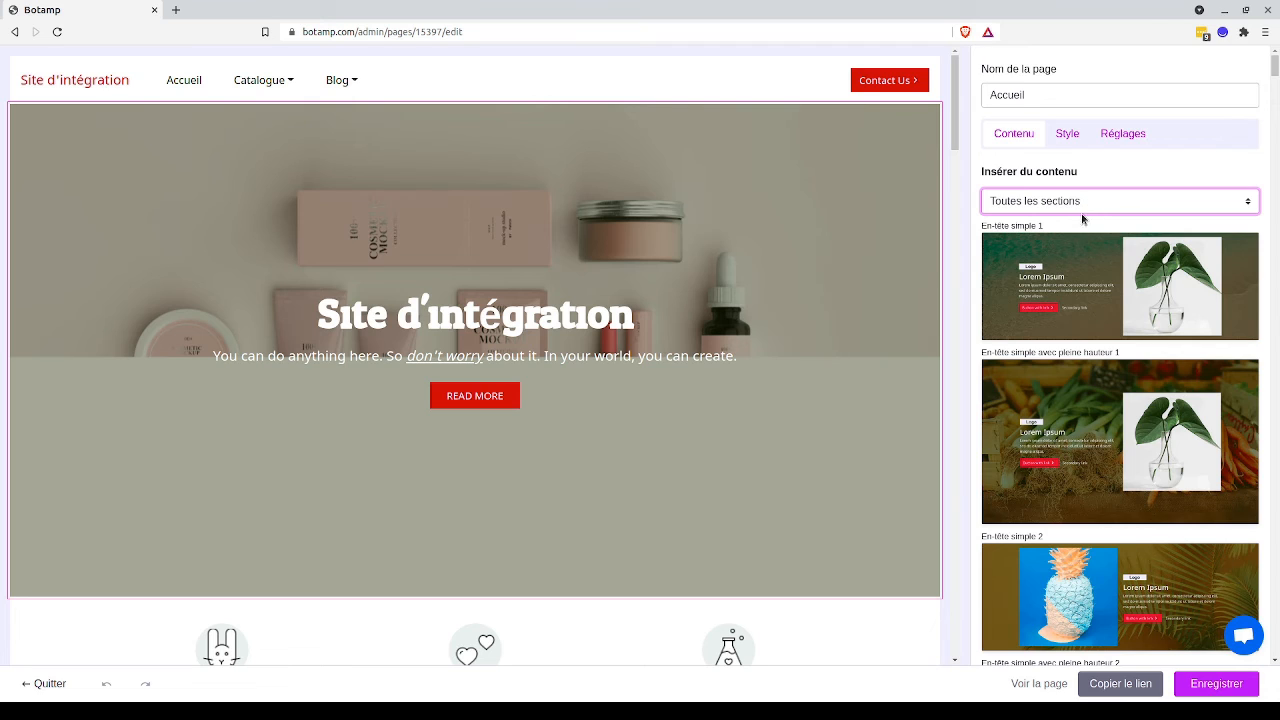
pyautogui.click(1061, 315)
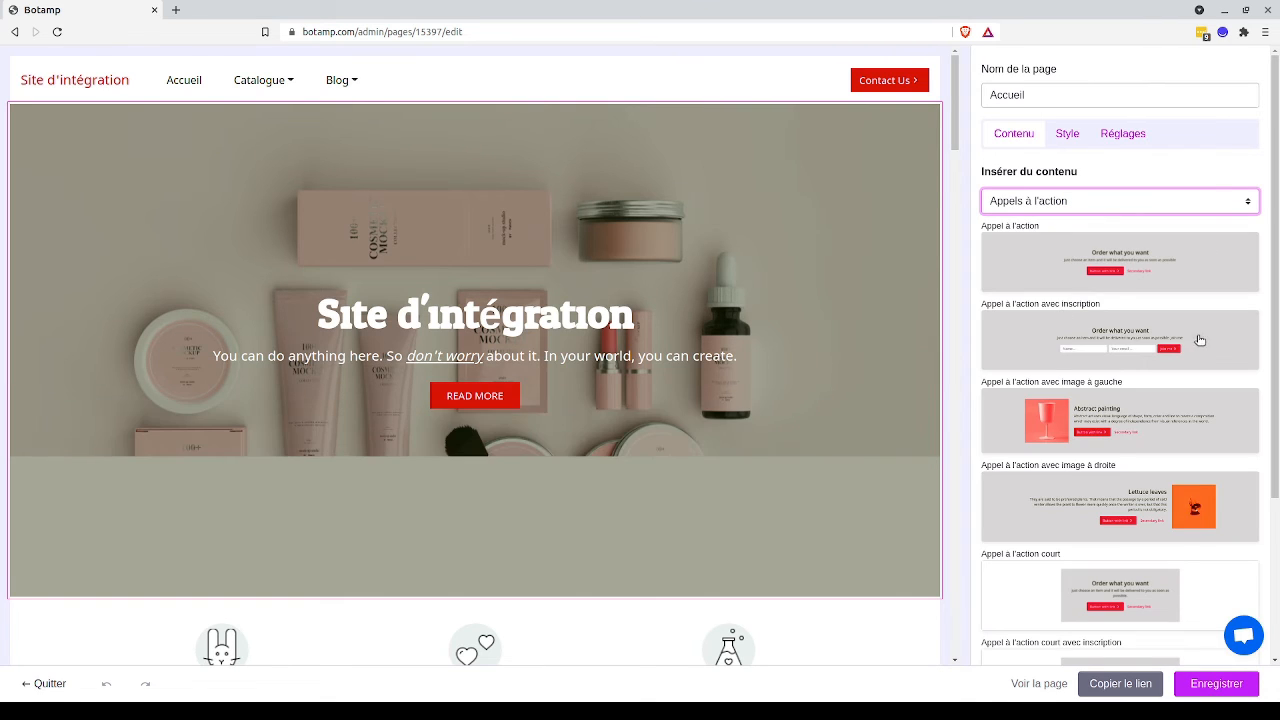
pyautogui.click(1119, 347)
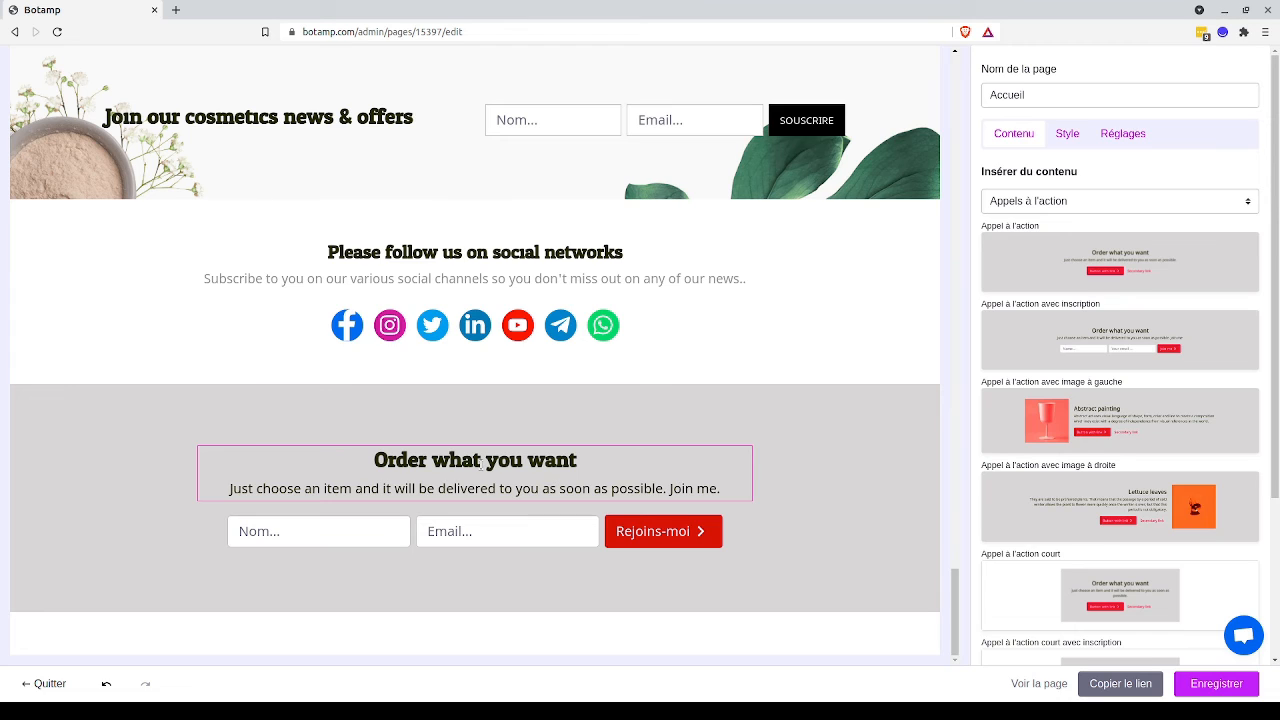
pyautogui.click(481, 466)
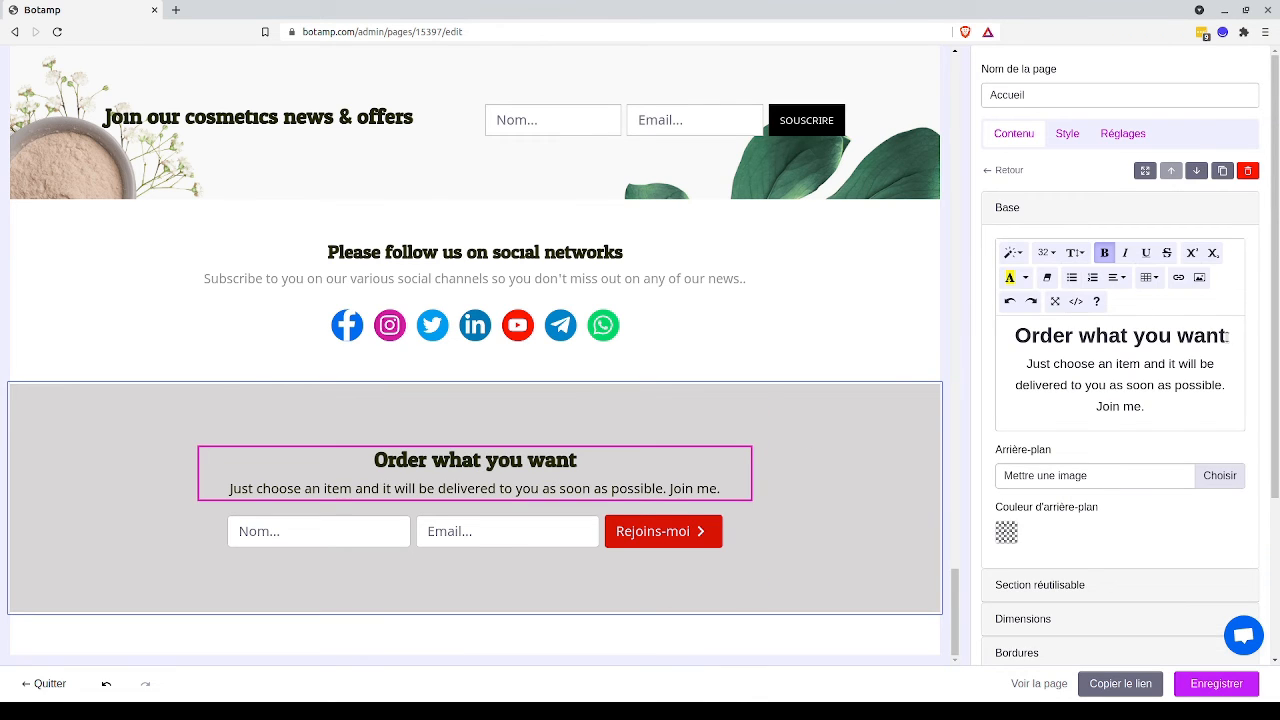
# Replace the "Order what you want" heading in the signup call-to-action section with "Inscrivez-vous à la newsletter".
pyautogui.moveTo(1228, 340); pyautogui.dragTo(1012, 343)
pyautogui.write('In')
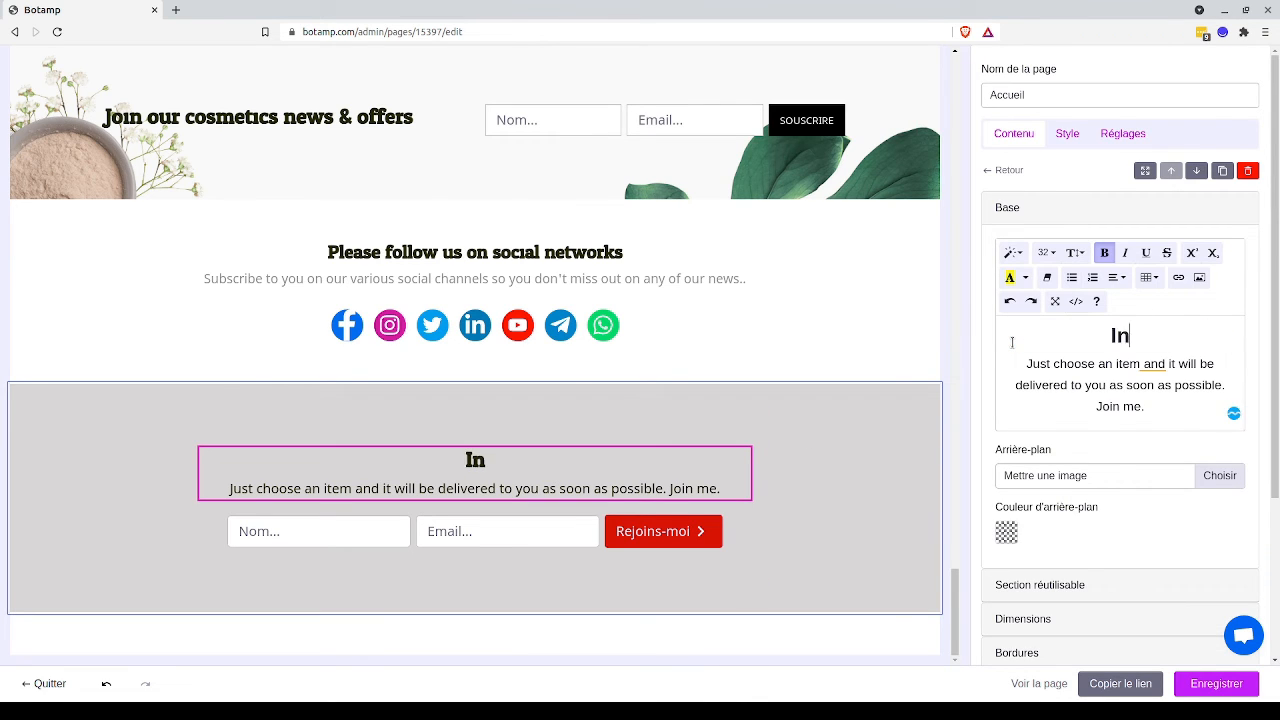
pyautogui.write('scrivez')
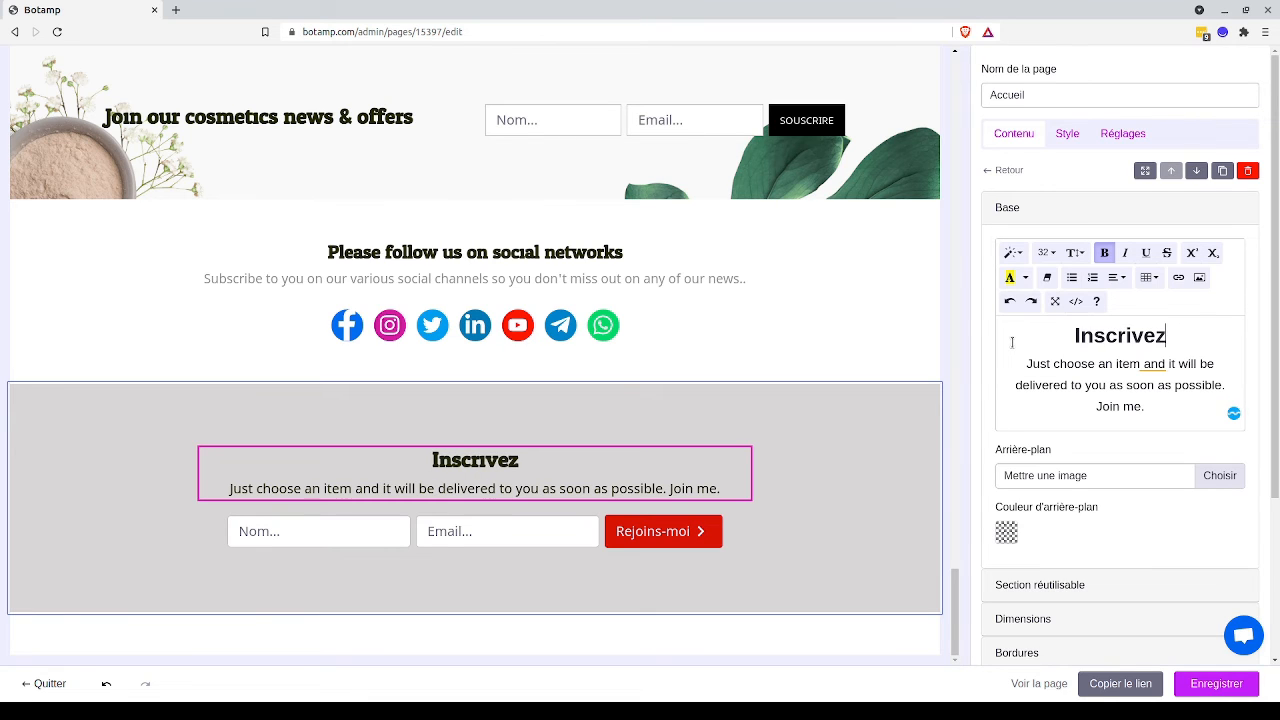
pyautogui.write('-vous à l')
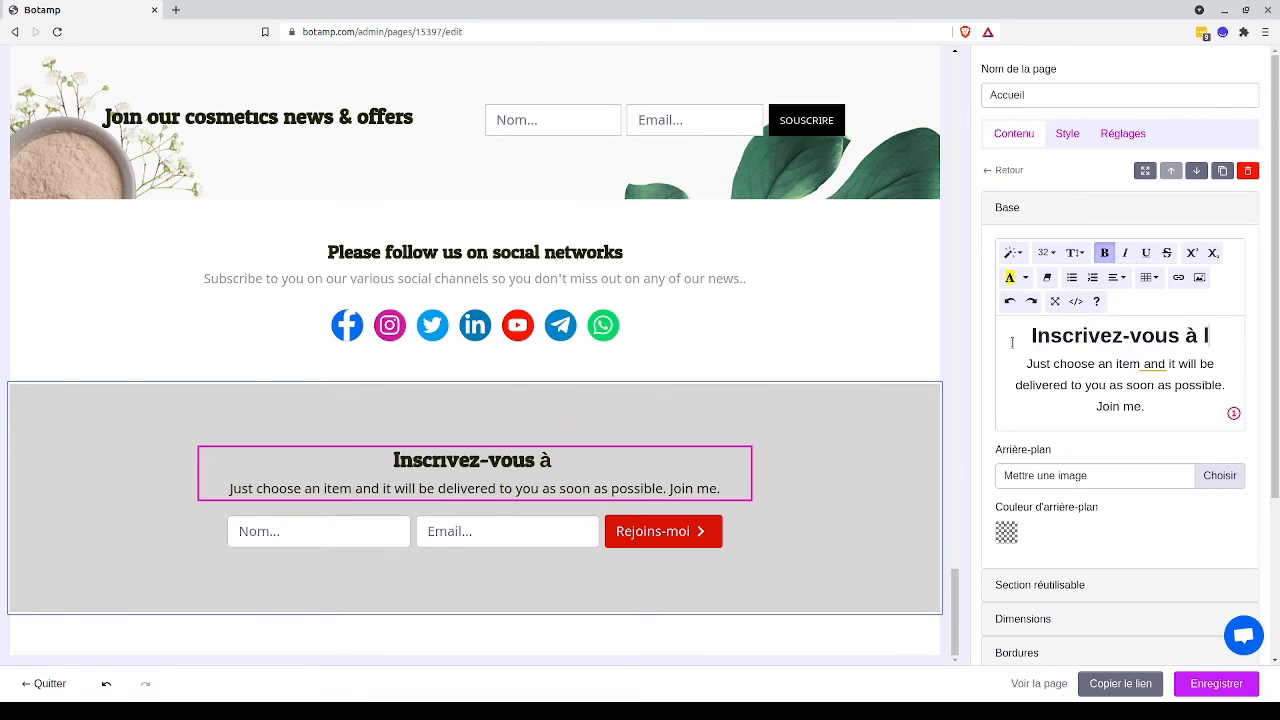
pyautogui.write('a newsle')
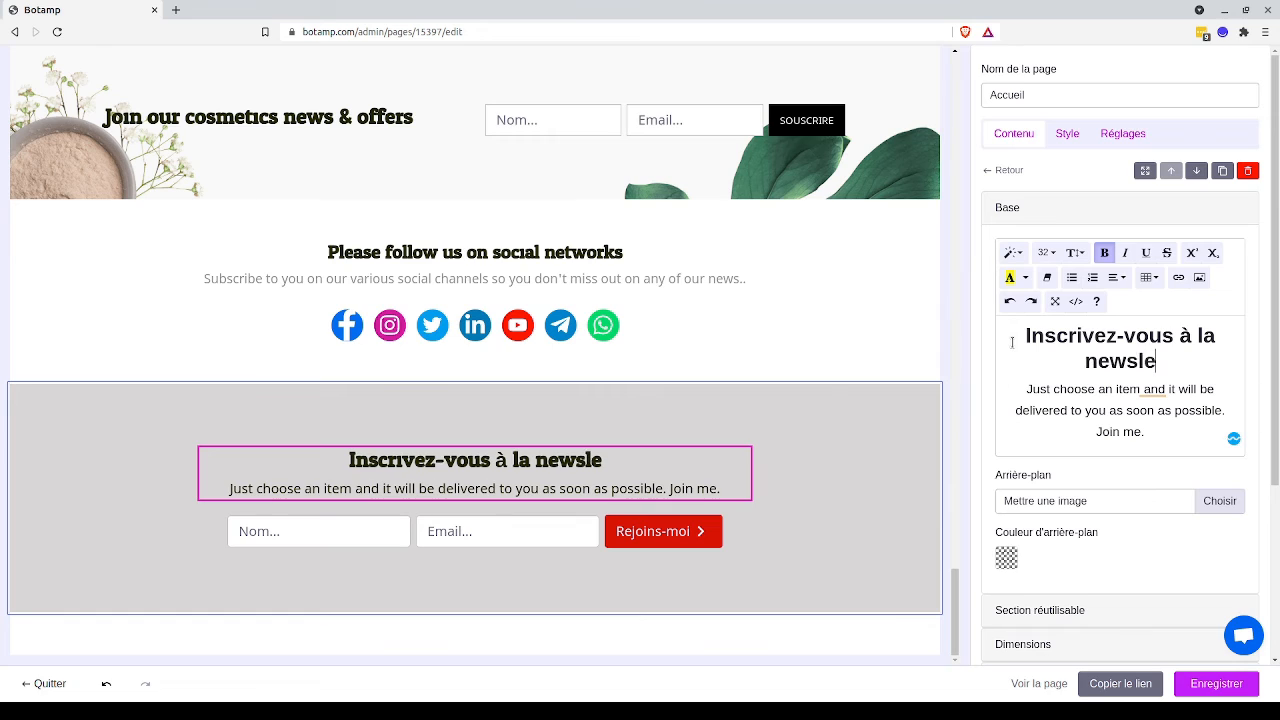
pyautogui.write('tter')
pyautogui.press('BackSpace')
pyautogui.press('BackSpace')
pyautogui.press('BackSpace')
pyautogui.press('BackSpace')
pyautogui.write('tter')
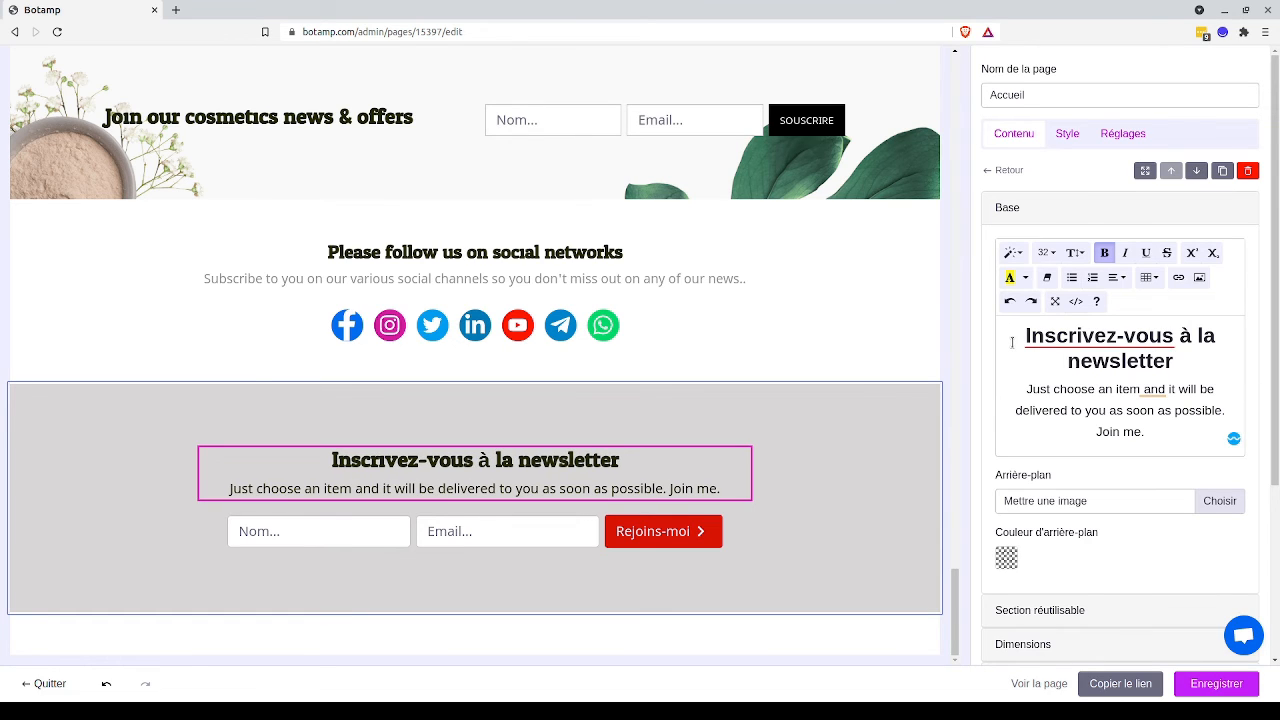
pyautogui.click(787, 426)
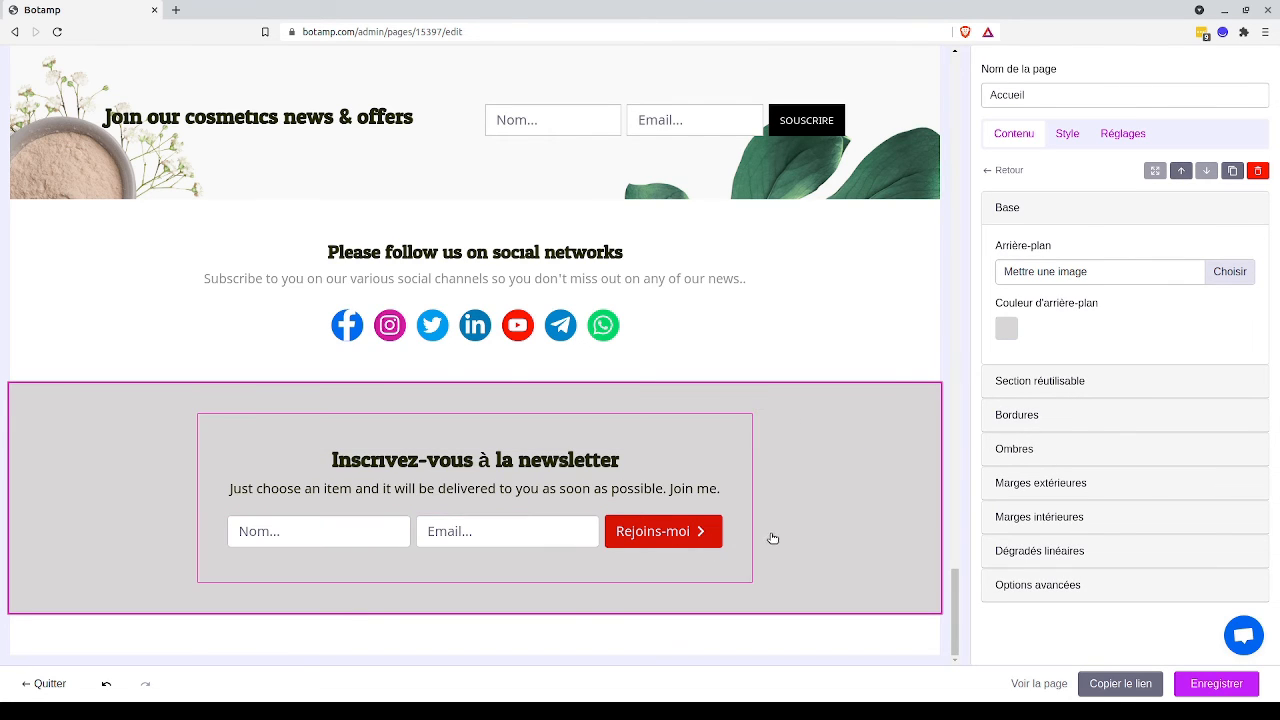
# Save the Accueil page and view the newsletter signup section on the published site.
pyautogui.click(1225, 689)
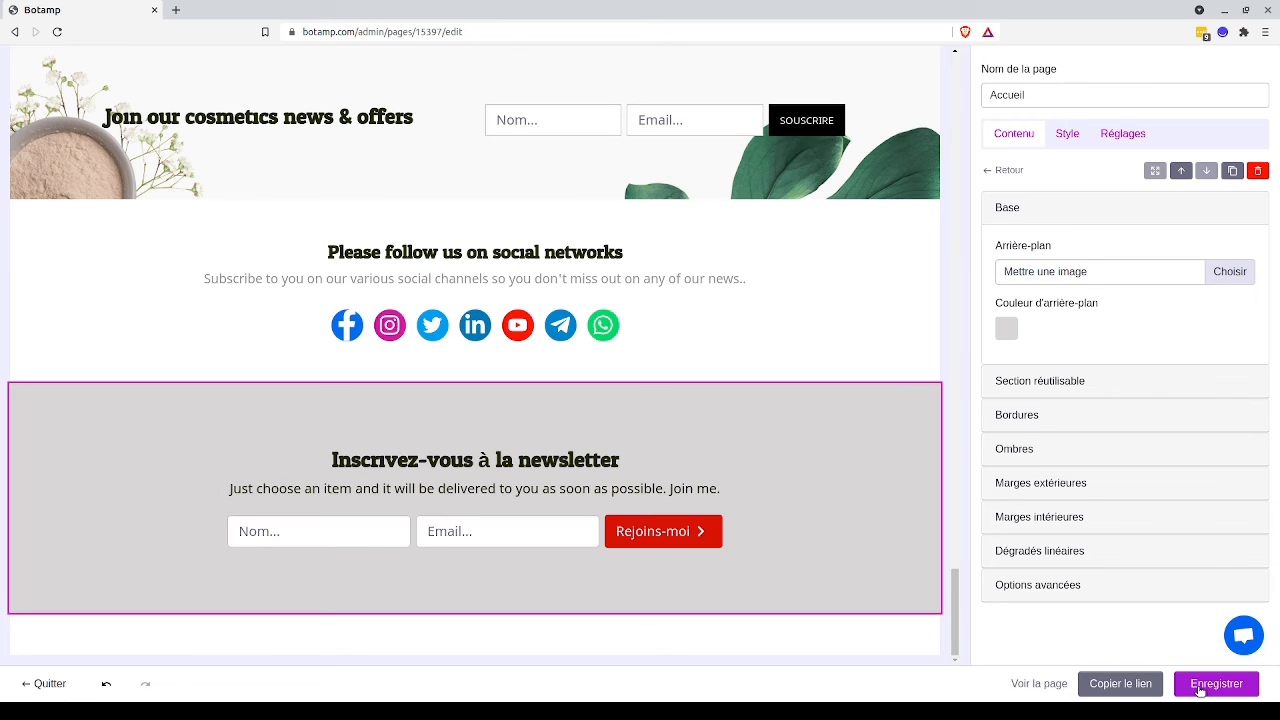
pyautogui.click(1199, 690)
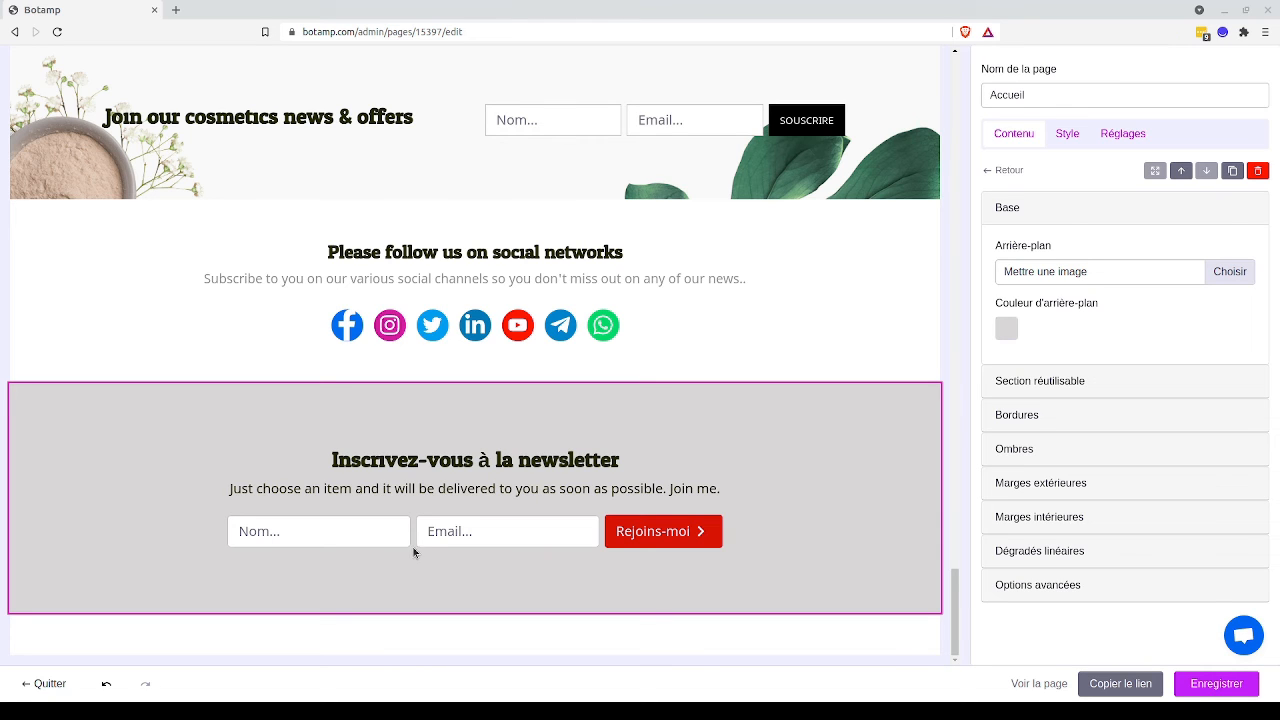
pyautogui.hotkey('alt', 'Tab')
pyautogui.click(1027, 686)
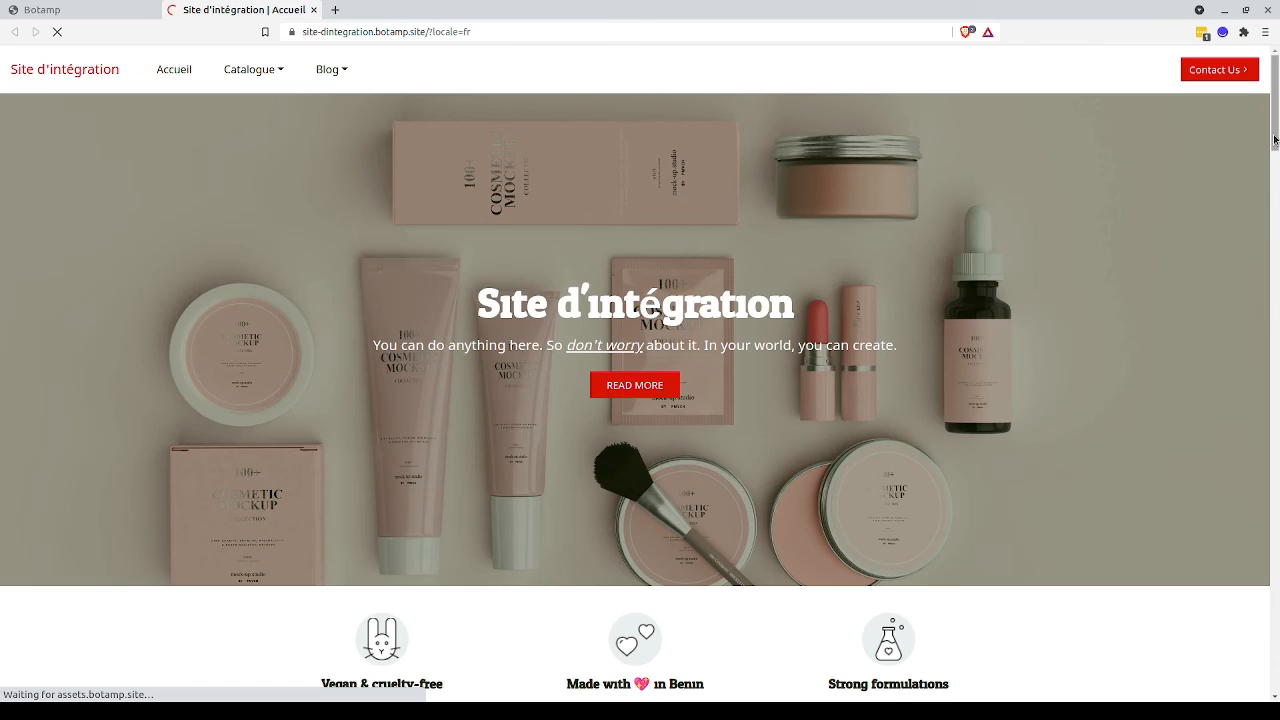
pyautogui.scroll(-20, 1278, 250)
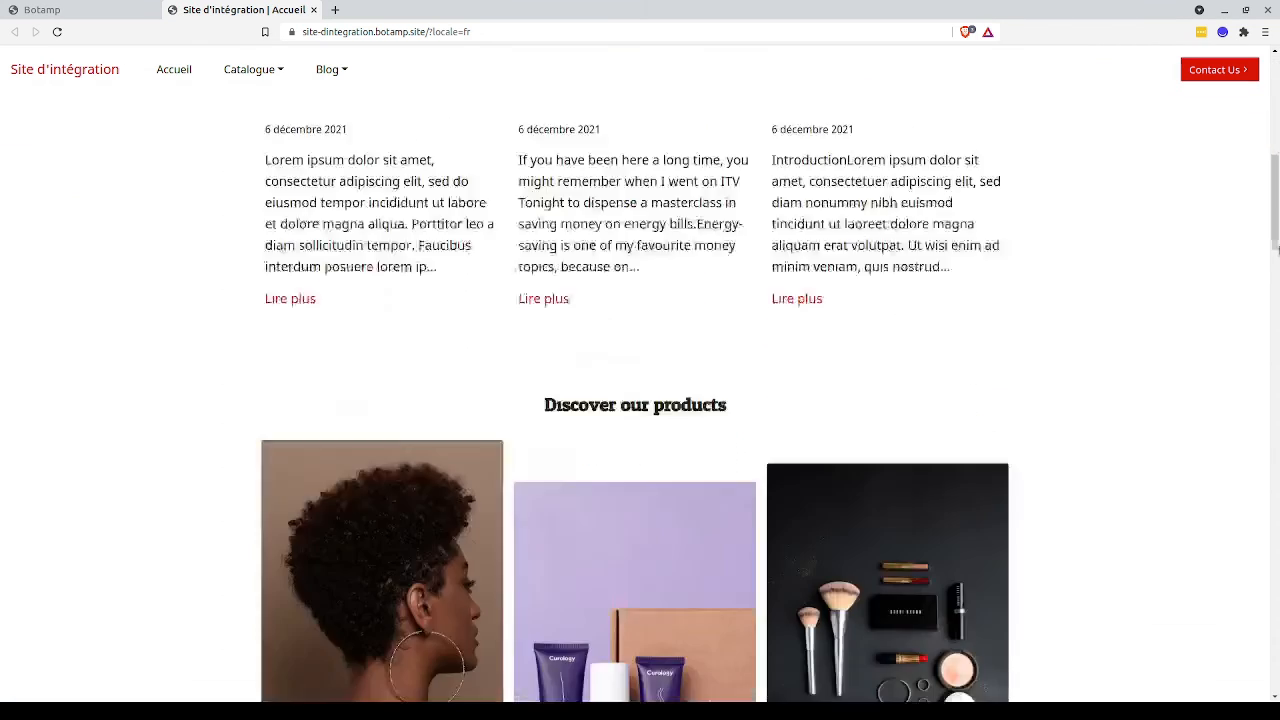
pyautogui.scroll(-10, 1278, 250)
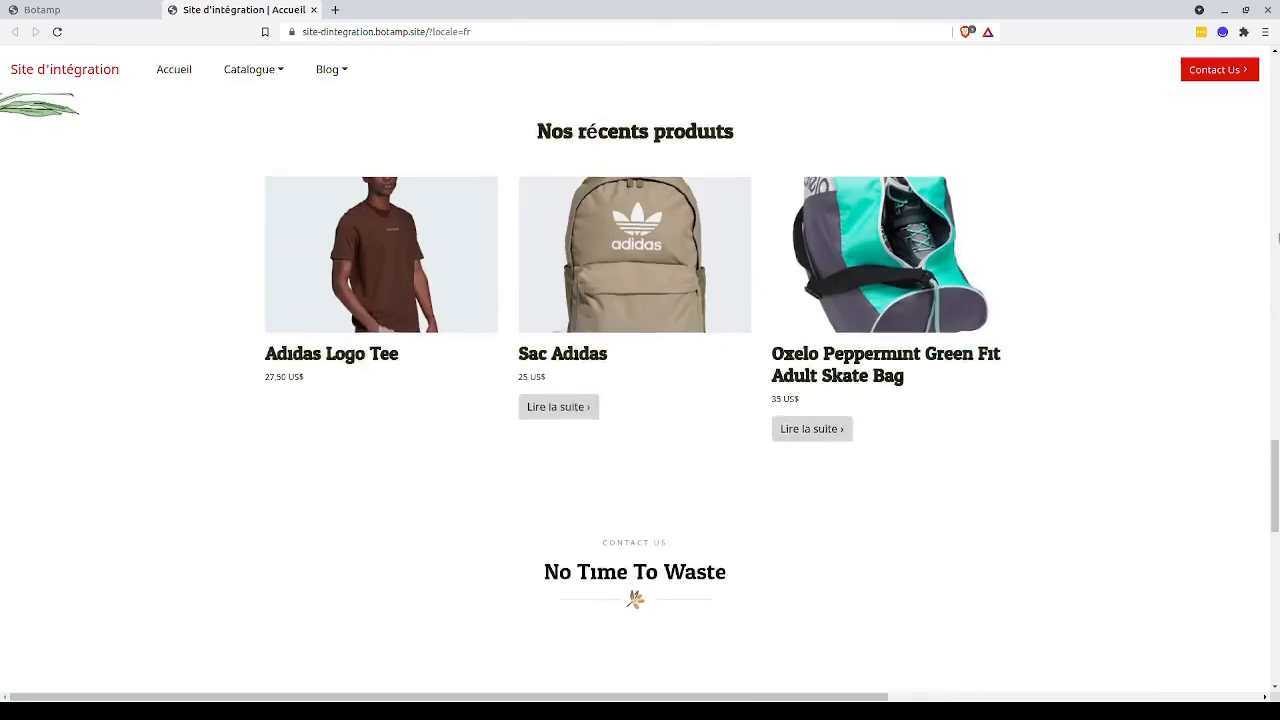
pyautogui.scroll(20, 1278, 133)
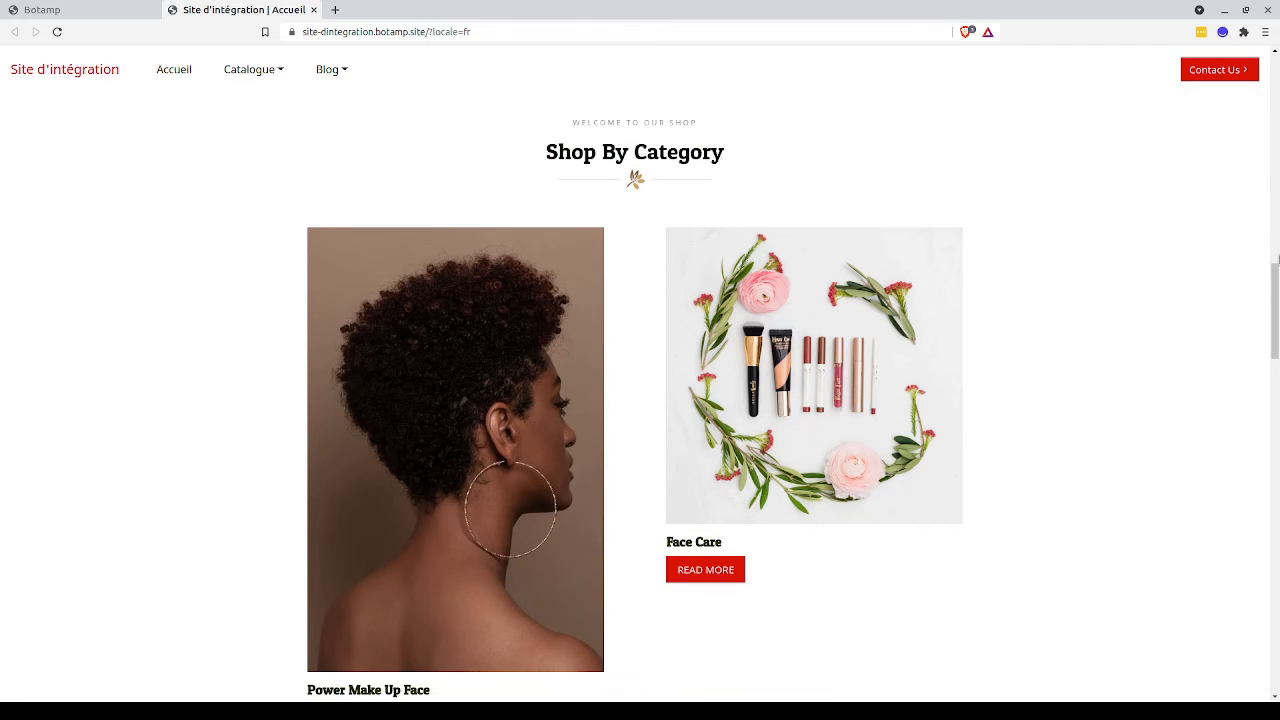
pyautogui.moveTo(1273, 290); pyautogui.dragTo(1273, 672)
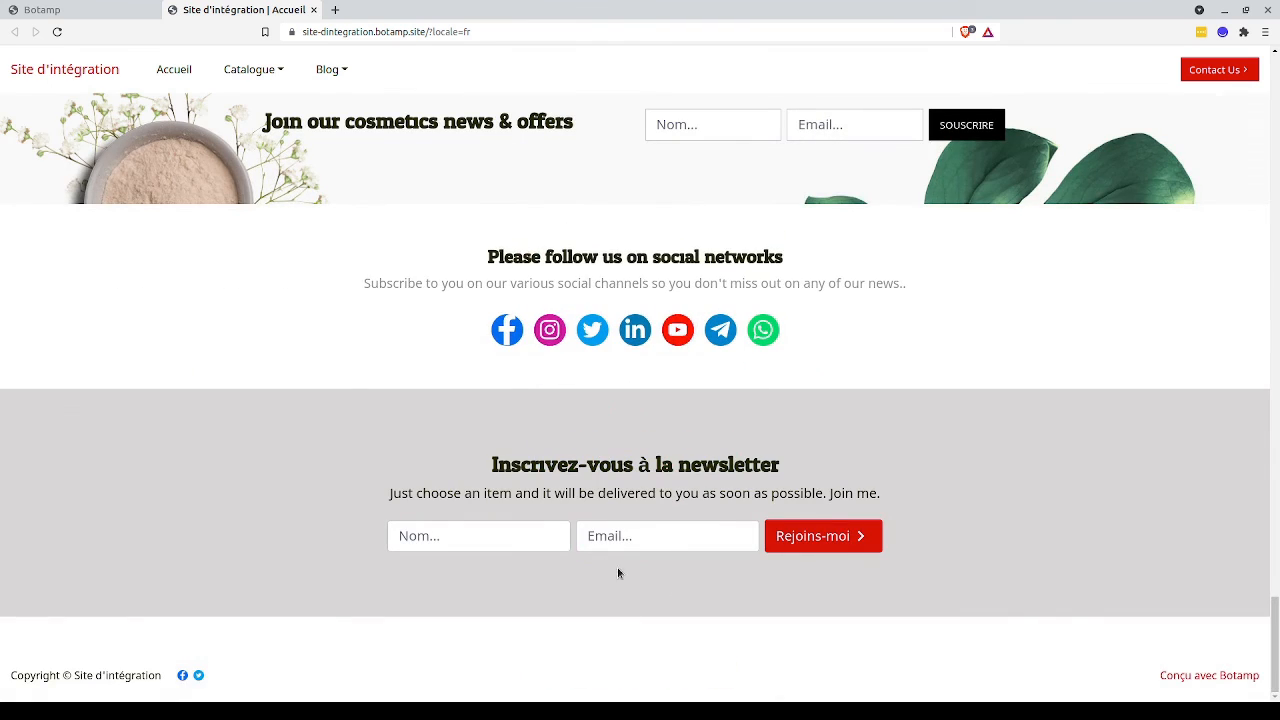
# Fill in the newsletter signup form with the test subscriber's name and e-mail address, and submit it.
pyautogui.click(512, 538)
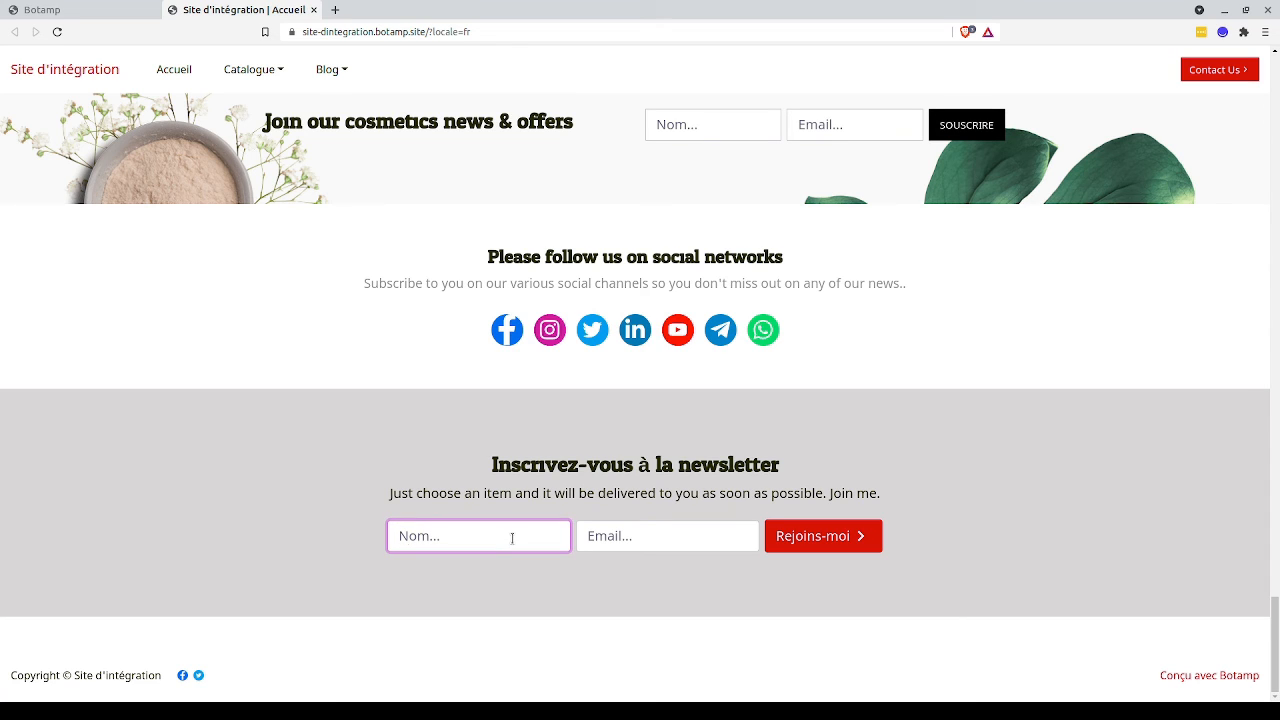
pyautogui.write('David')
pyautogui.press('Tab')
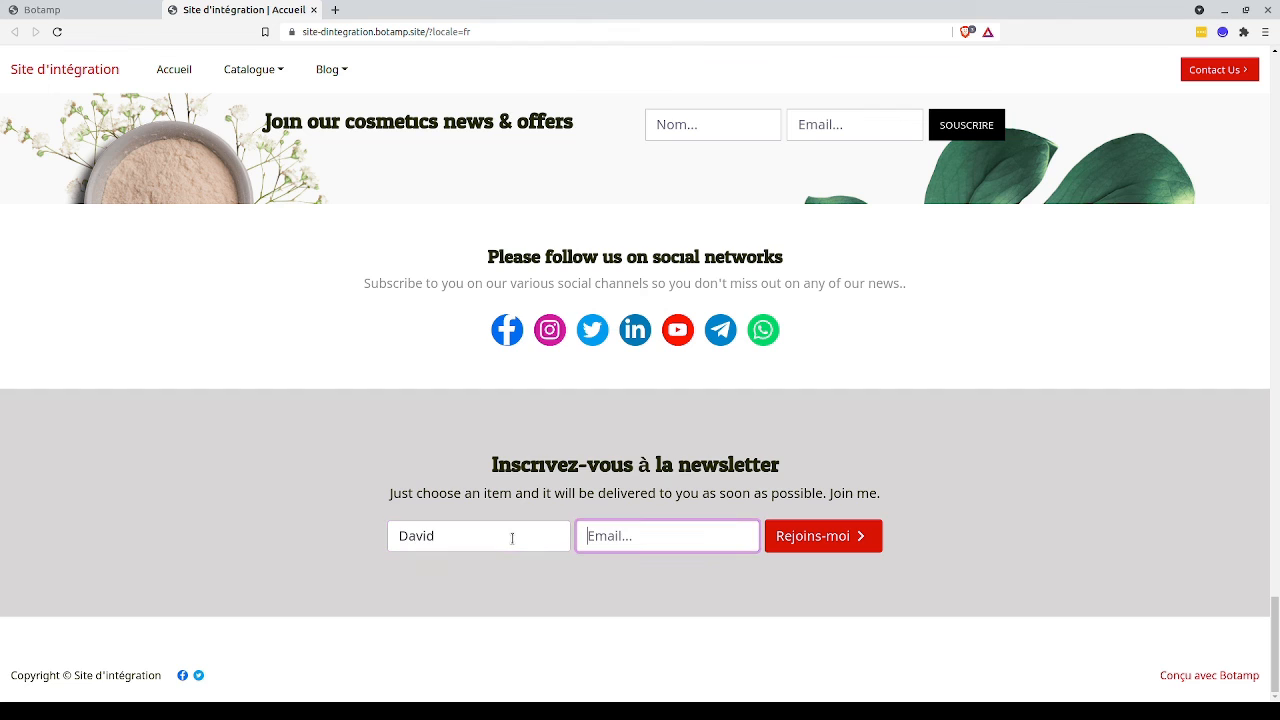
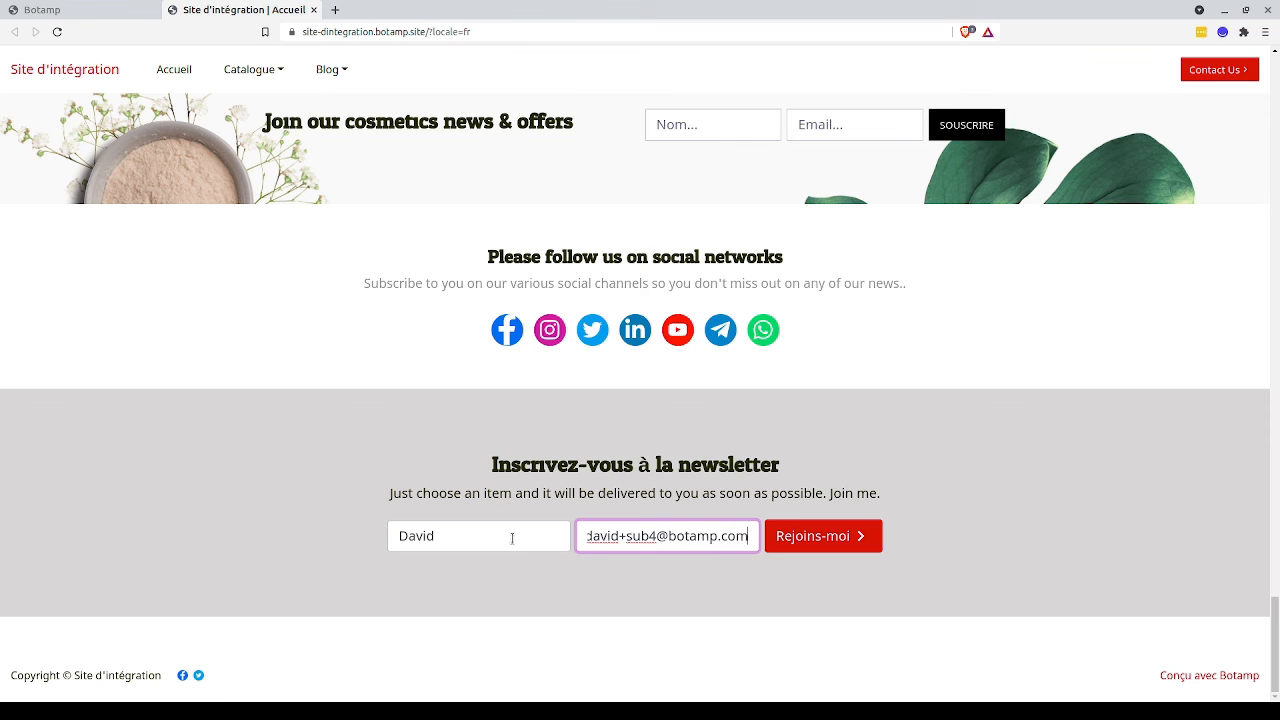
pyautogui.click(789, 542)
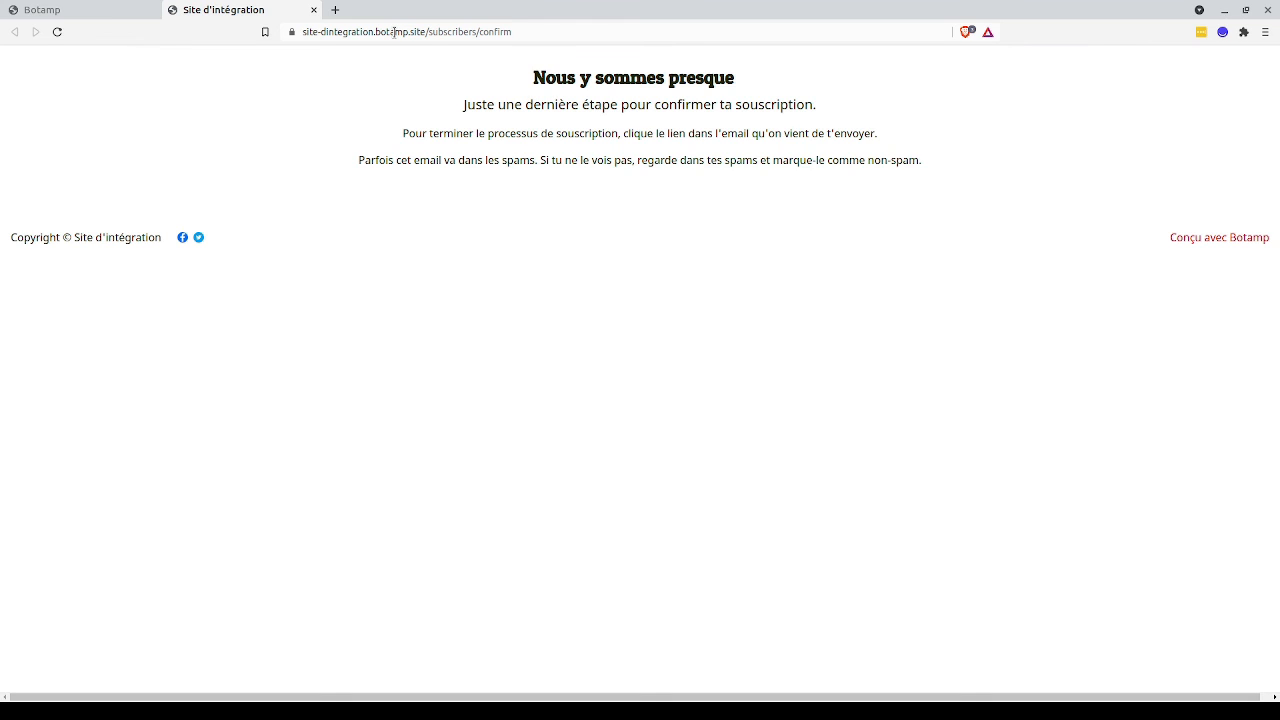
# Open the "Confirme ton inscription à Site d'intégration" message in Gmail in a new tab and follow its confirmation link.
pyautogui.click(394, 32)
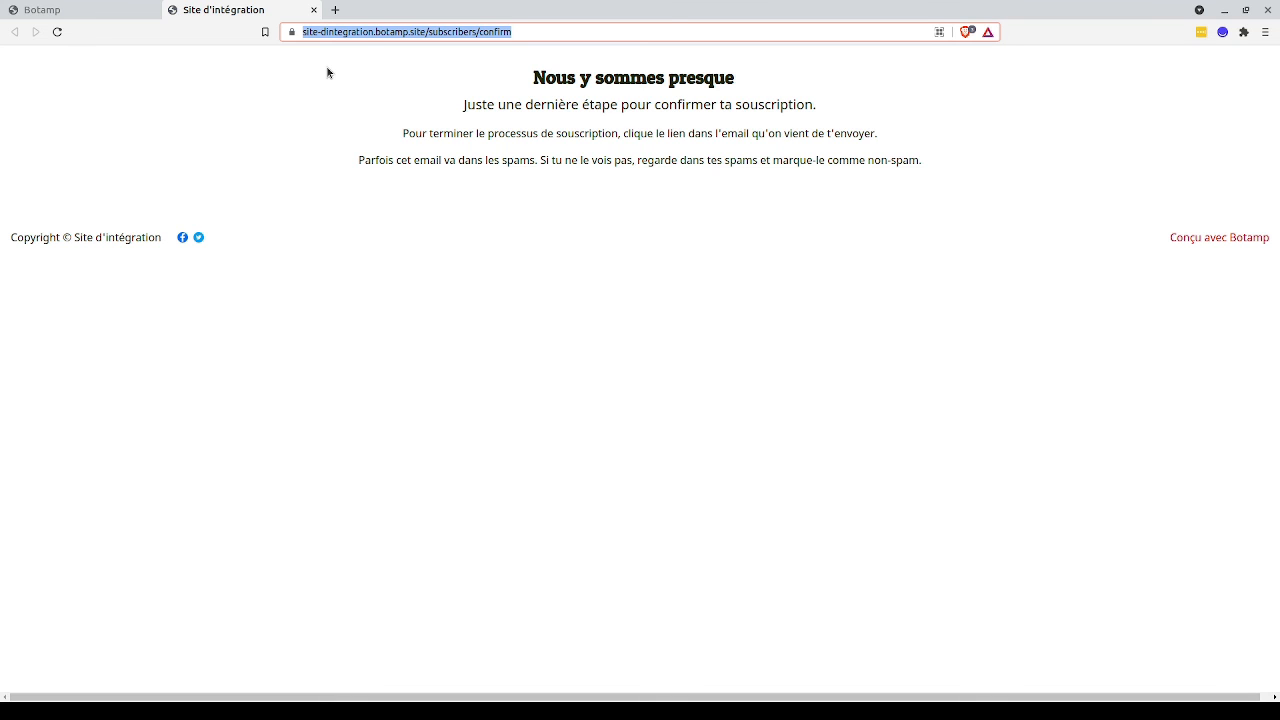
pyautogui.click(335, 9)
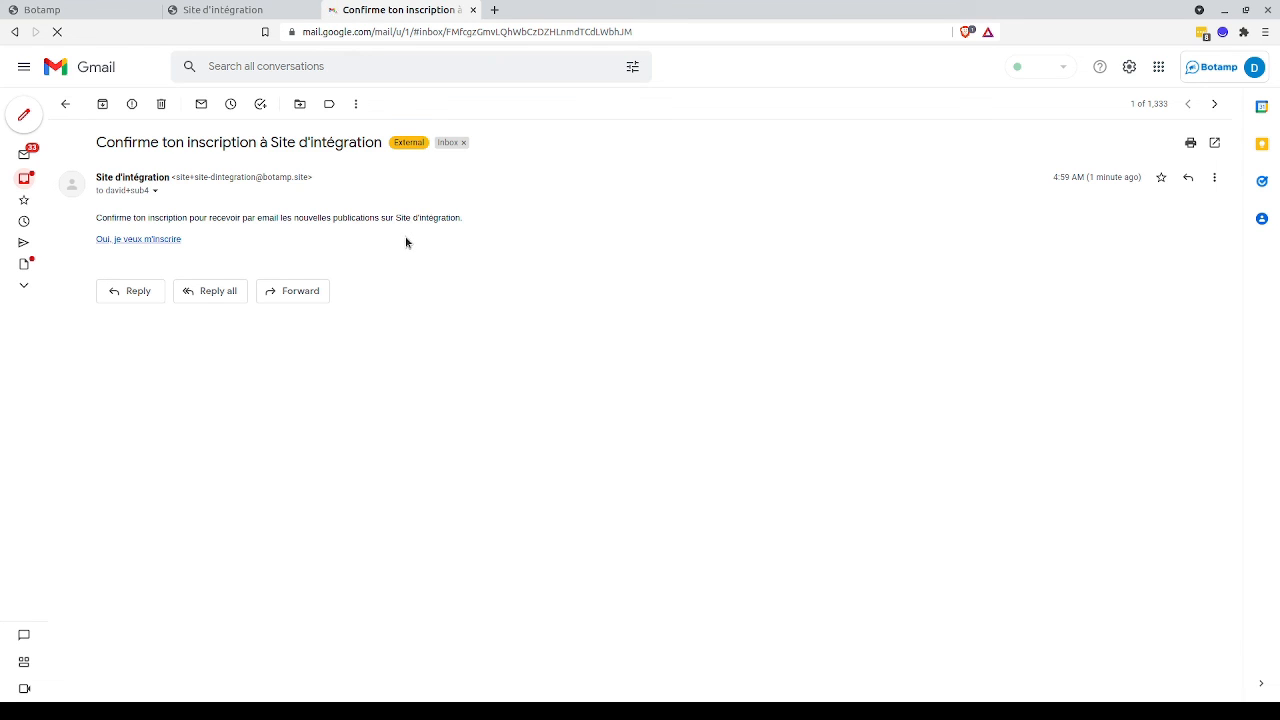
pyautogui.click(148, 239)
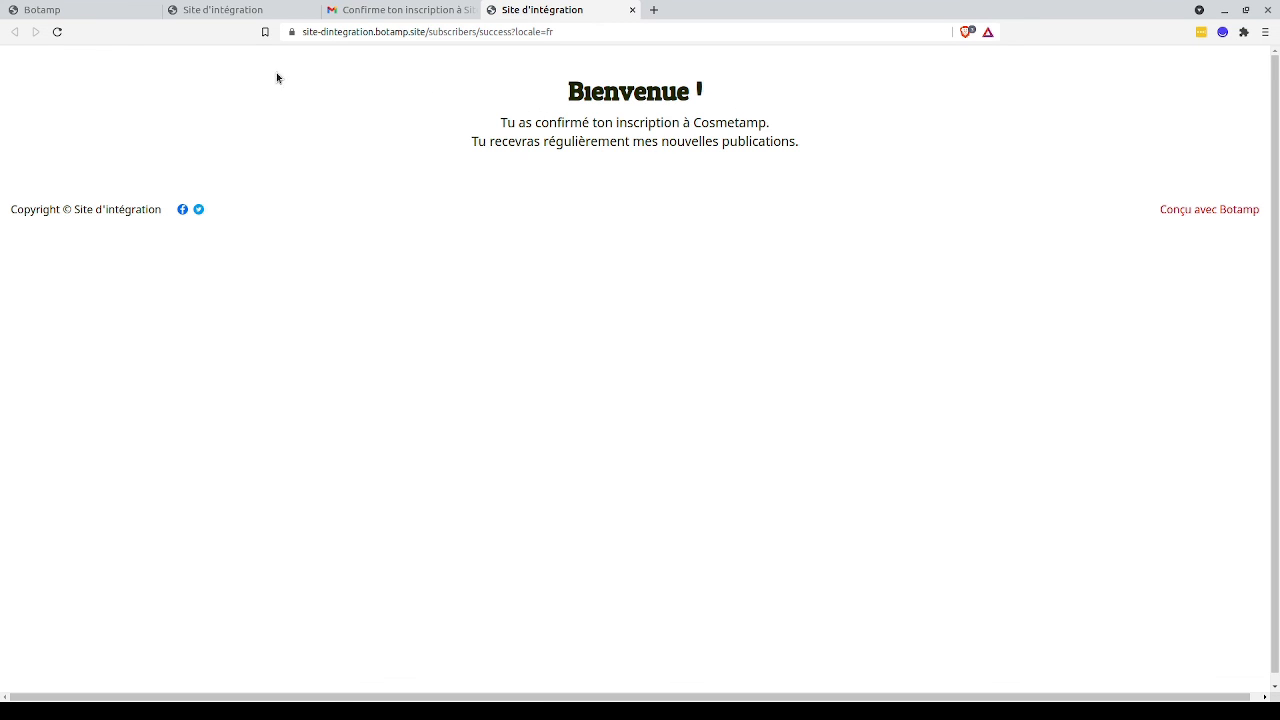
# Return to Botamp, leave the page editor and open the newly signed-up subscriber's details from the Abonnés list.
pyautogui.click(127, 12)
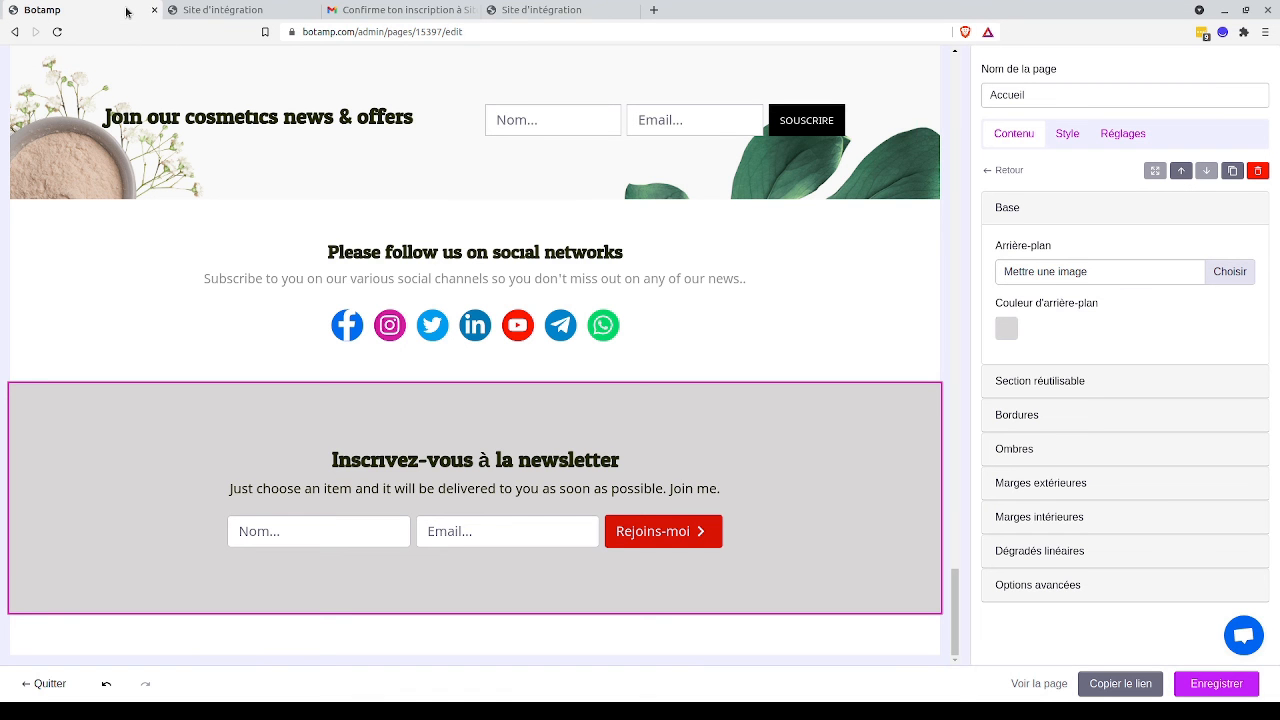
pyautogui.click(33, 686)
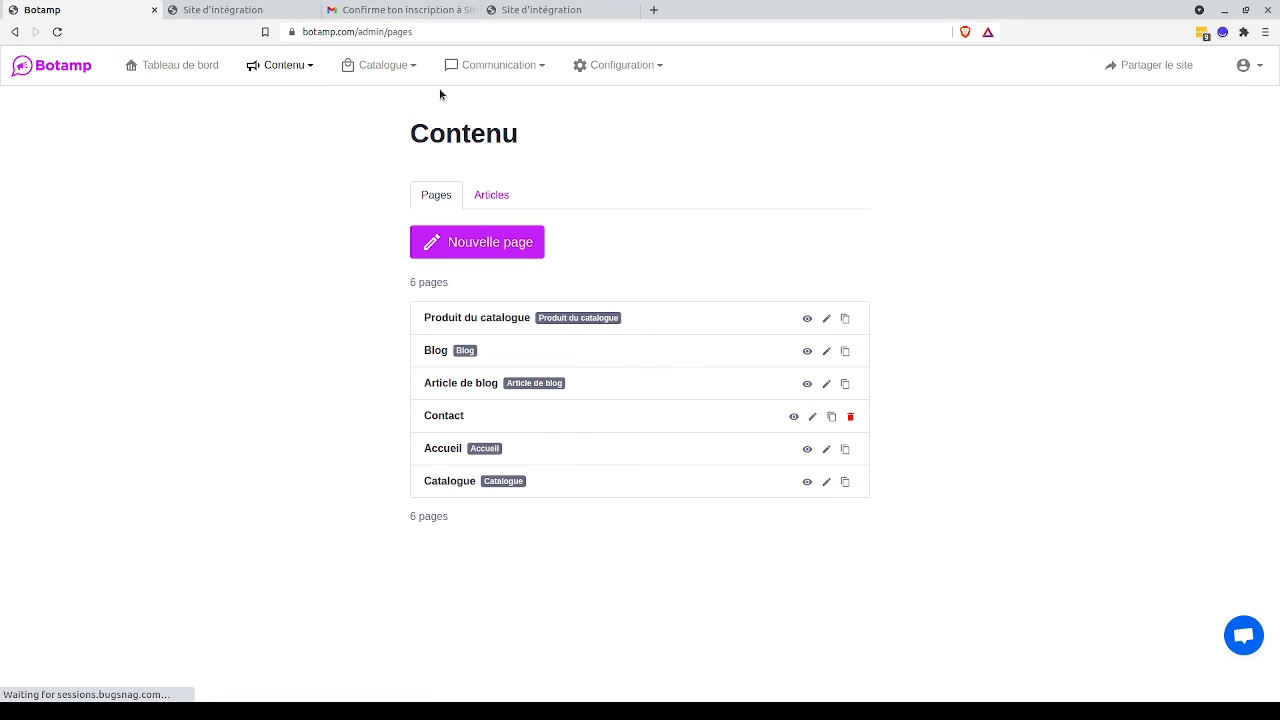
pyautogui.moveTo(498, 64)
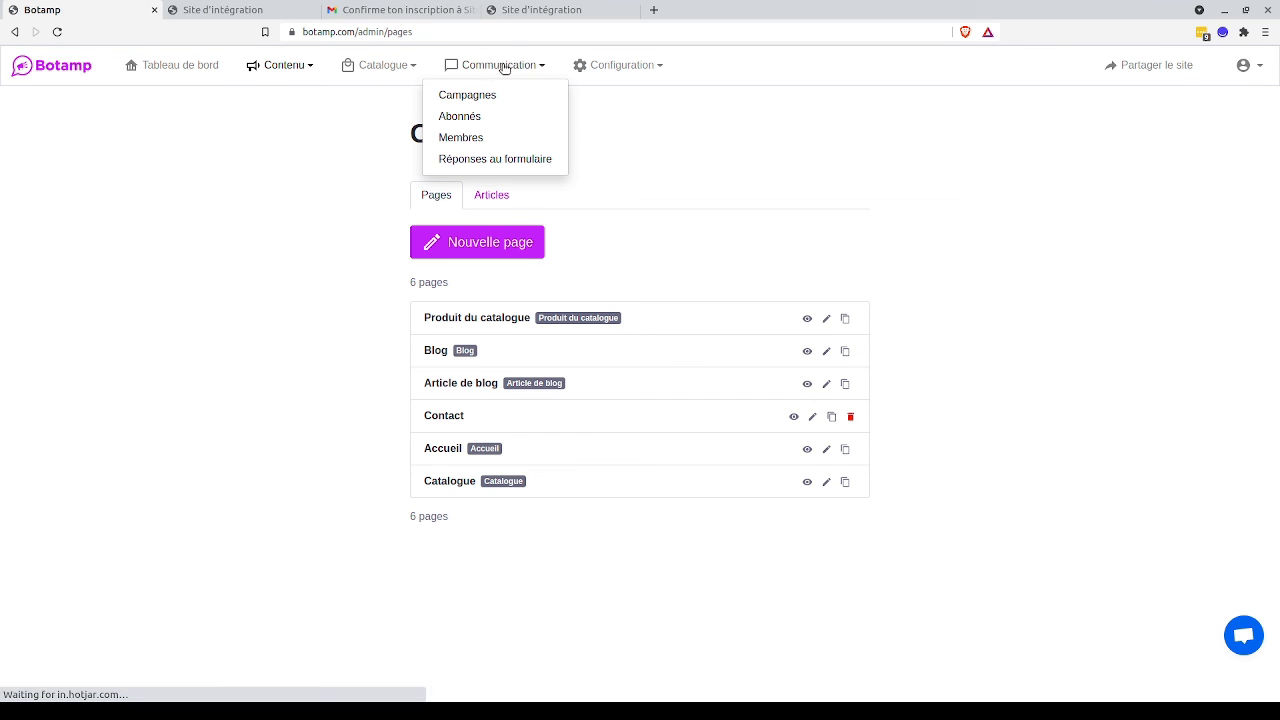
pyautogui.click(480, 121)
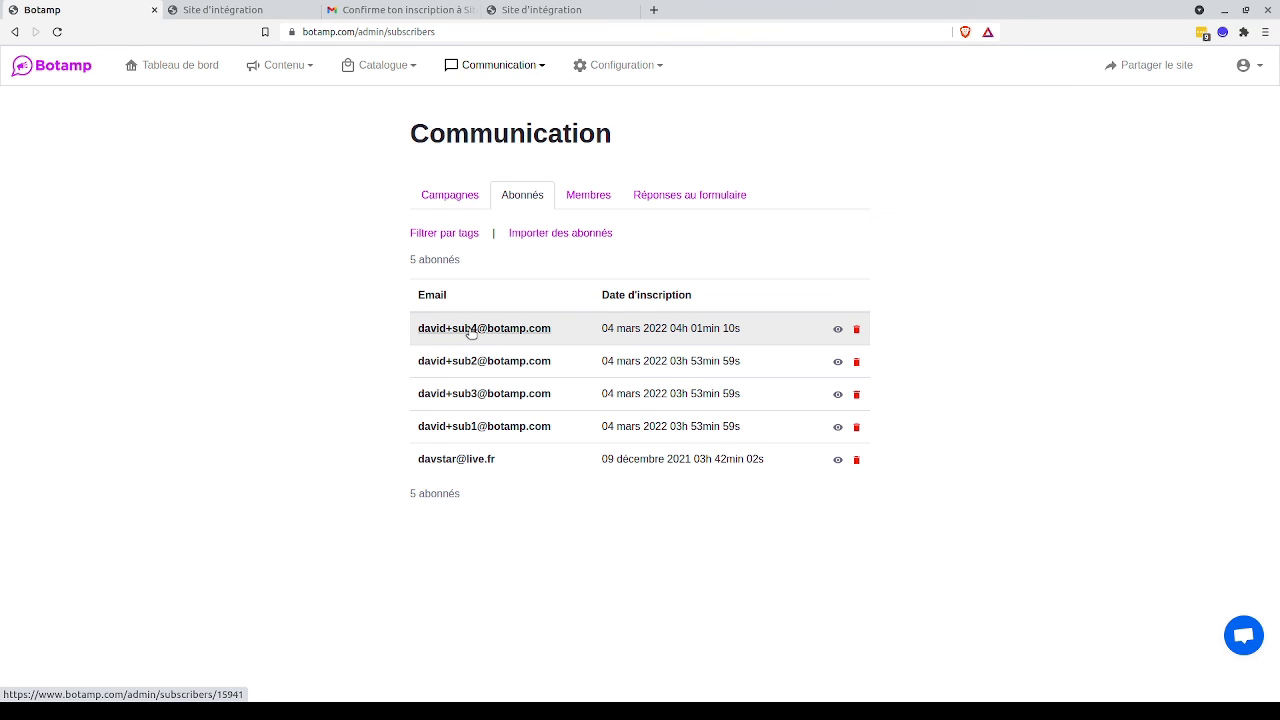
pyautogui.click(471, 332)
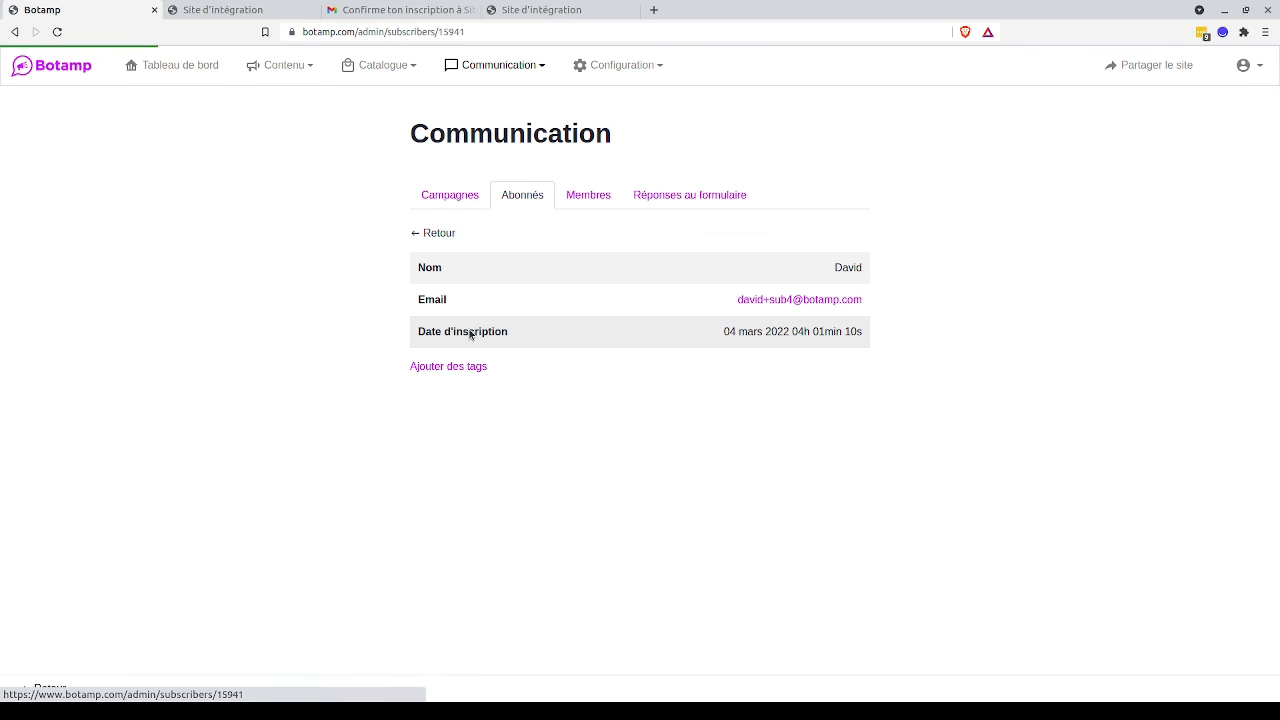